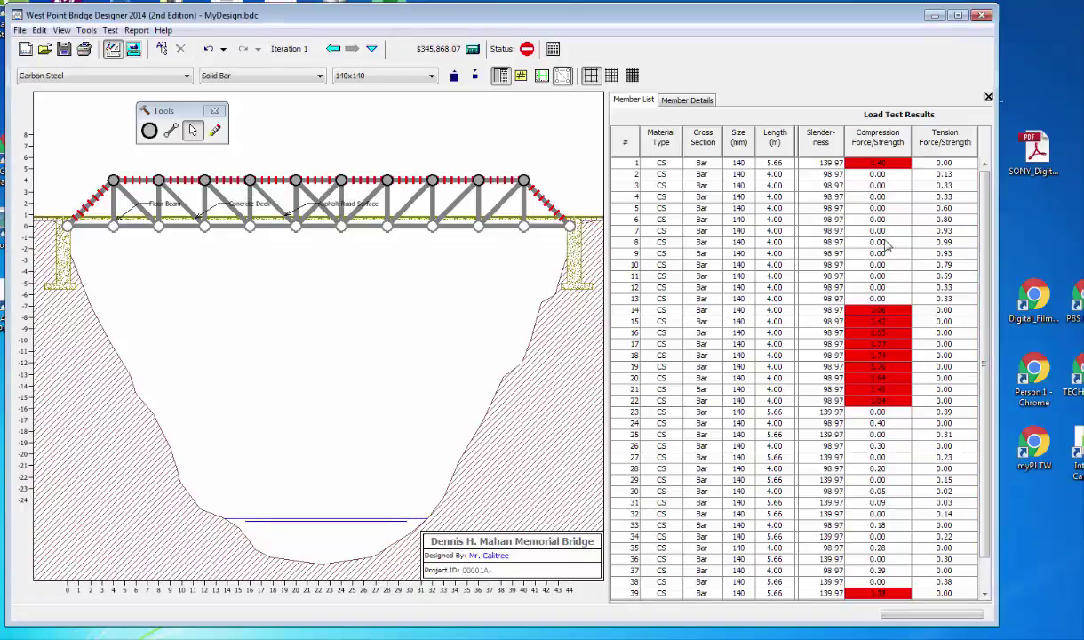
# Step: Sort the Member List by the Compression Force/Strength column
pyautogui.click(888, 146)
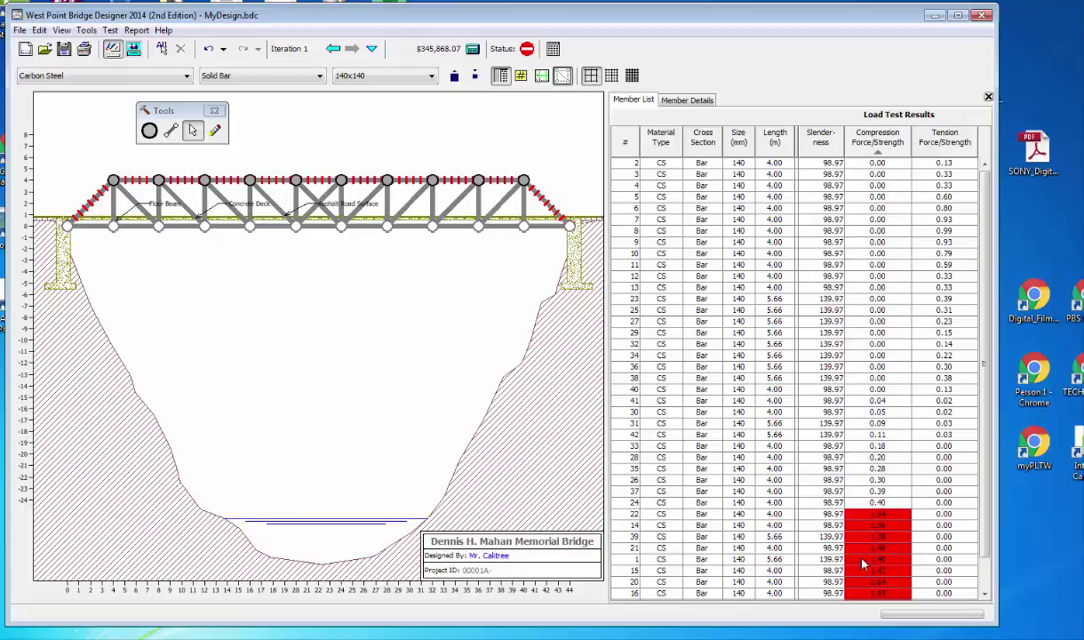
# Step: Select the overstressed compression rows, sort by tension ratio, and move the tools palette off the bridge
pyautogui.scroll(-1, 871, 432)
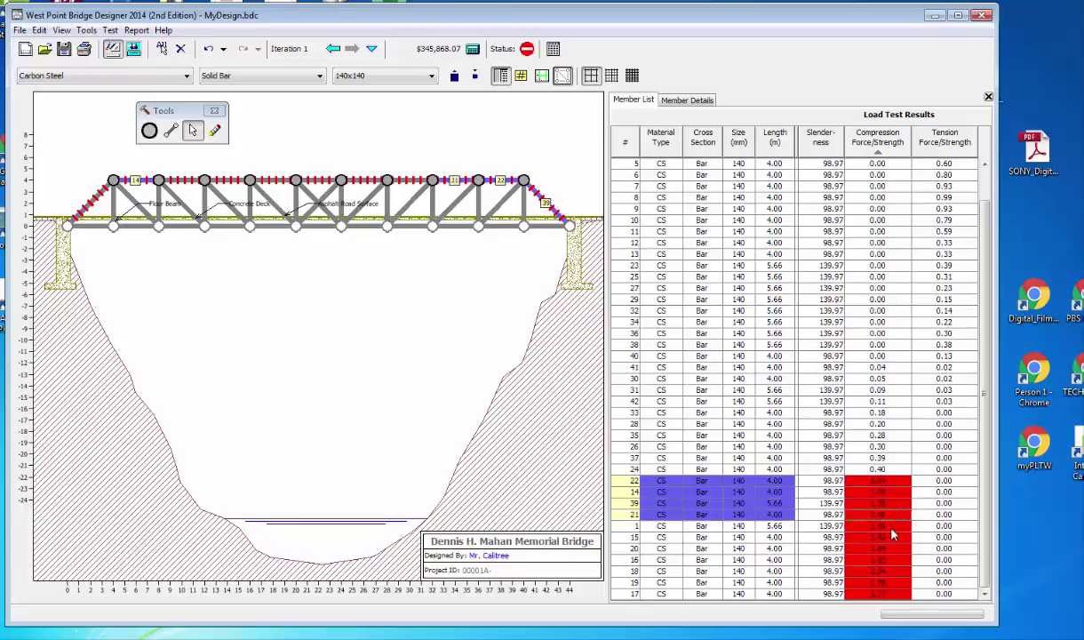
pyautogui.moveTo(884, 481); pyautogui.dragTo(900, 597)
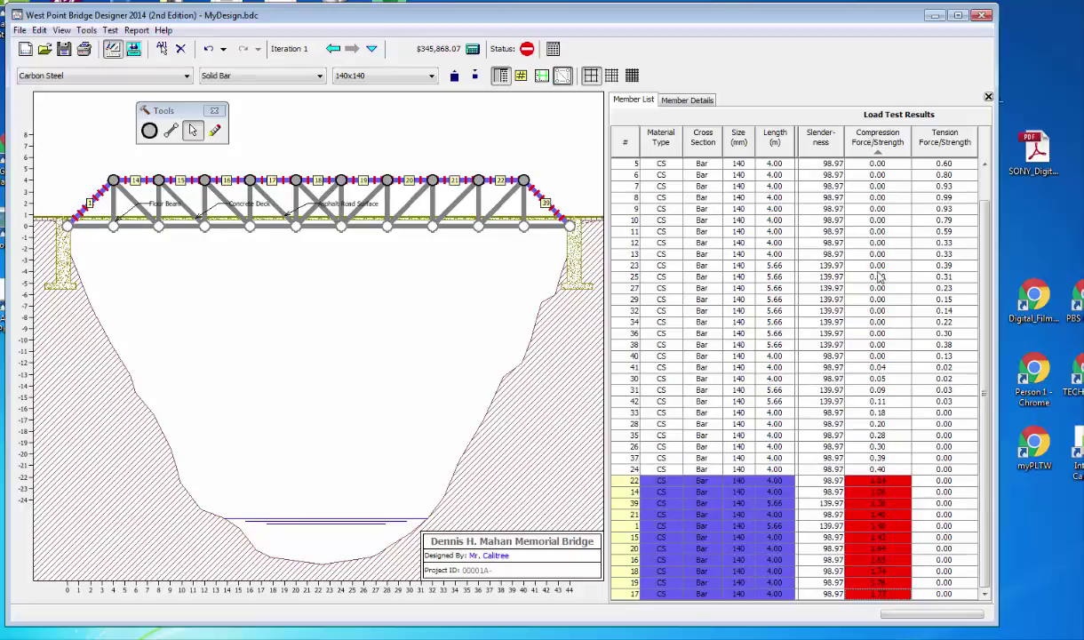
pyautogui.click(944, 137)
pyautogui.scroll(1, 917, 187)
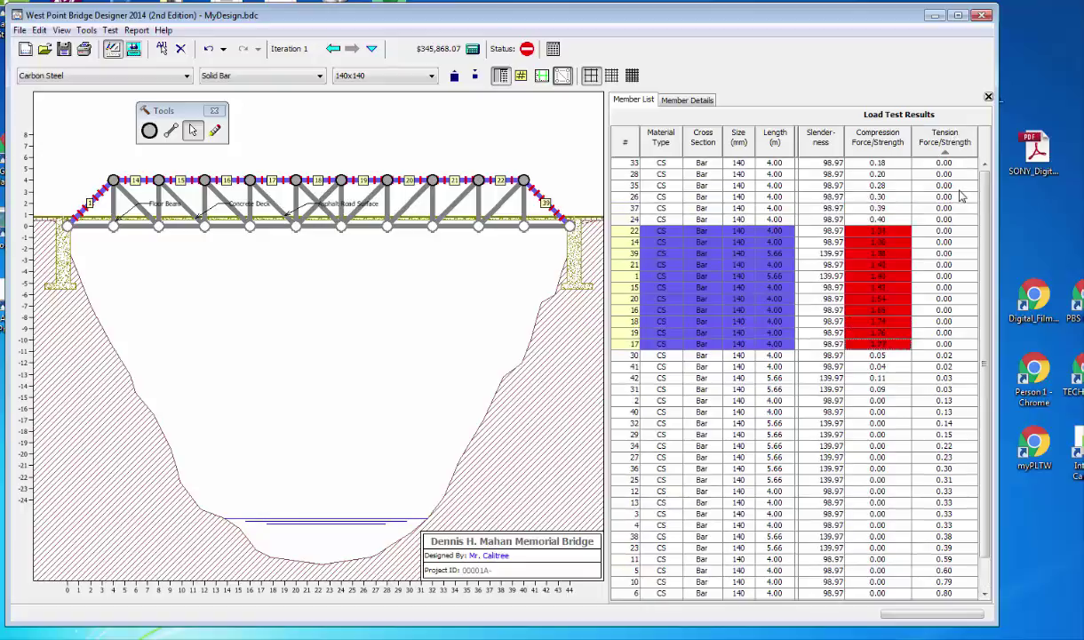
pyautogui.scroll(-1, 917, 187)
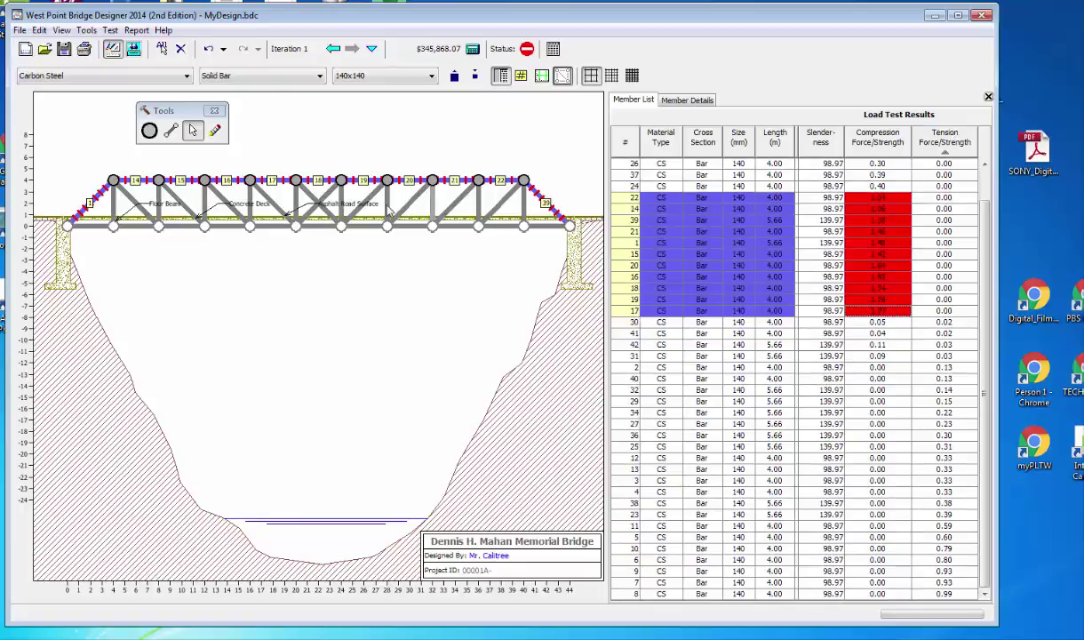
pyautogui.moveTo(169, 112); pyautogui.dragTo(75, 107)
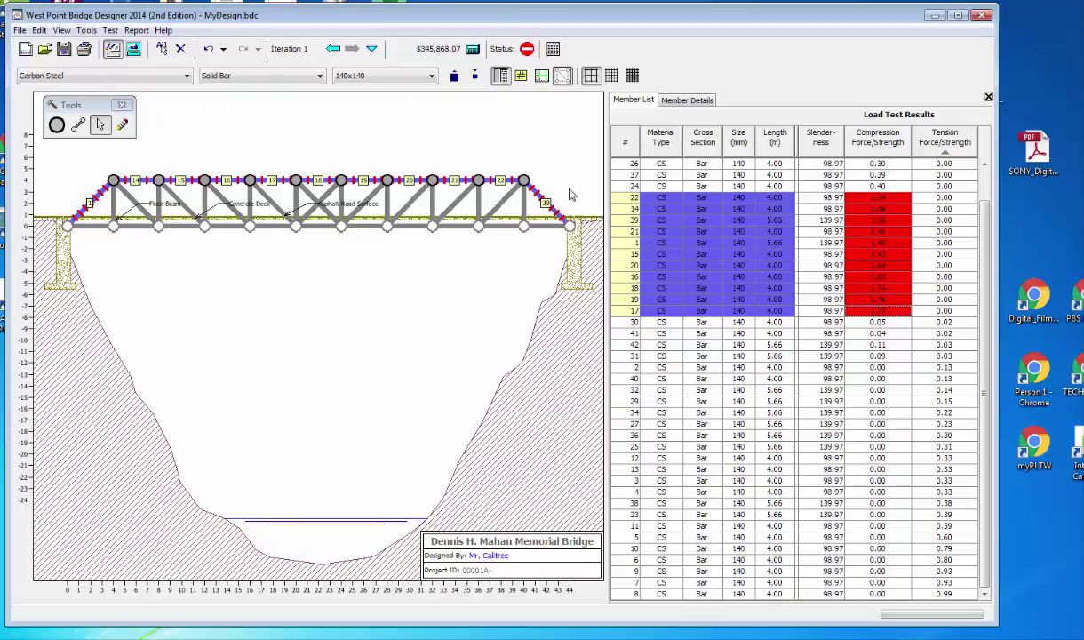
# Step: Re-sort by compression ratio, highest first, and select the eight overstressed members
pyautogui.click(745, 368)
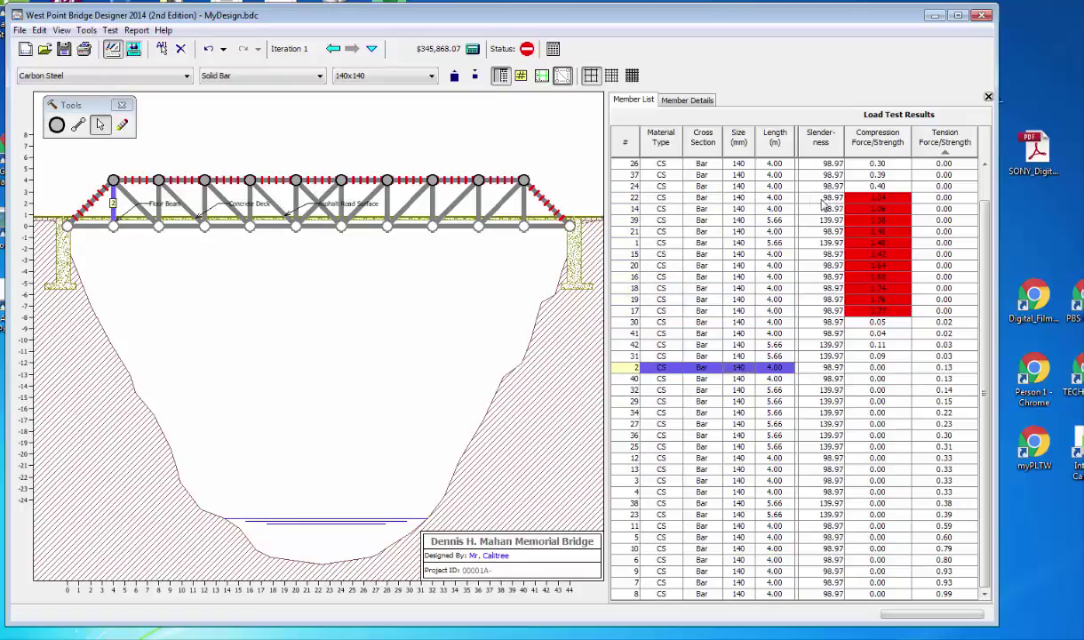
pyautogui.click(883, 144)
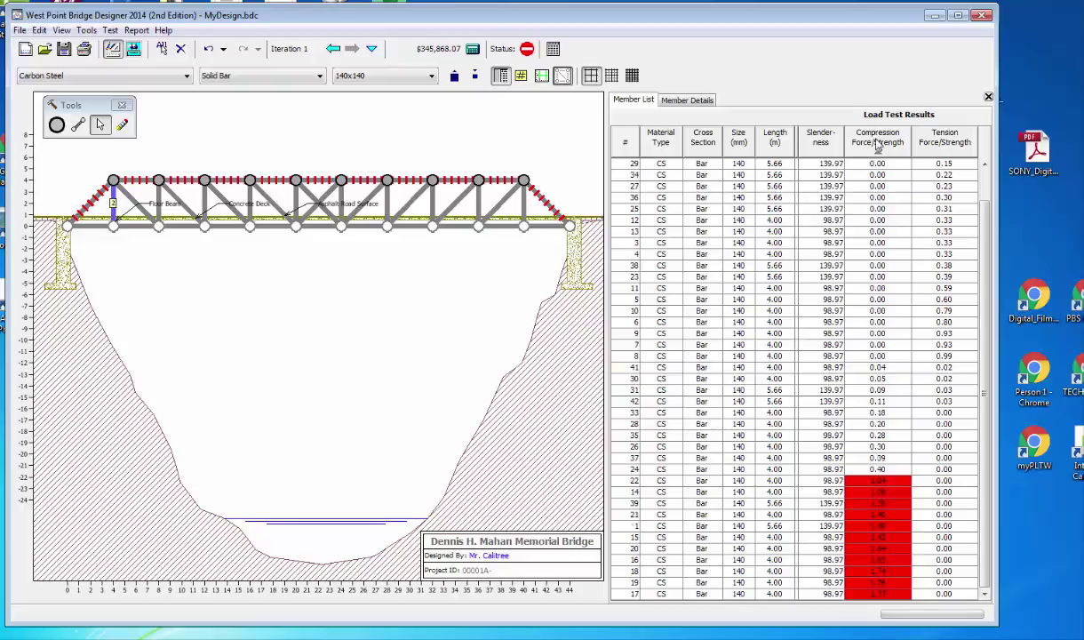
pyautogui.click(877, 145)
pyautogui.moveTo(815, 167); pyautogui.dragTo(825, 245)
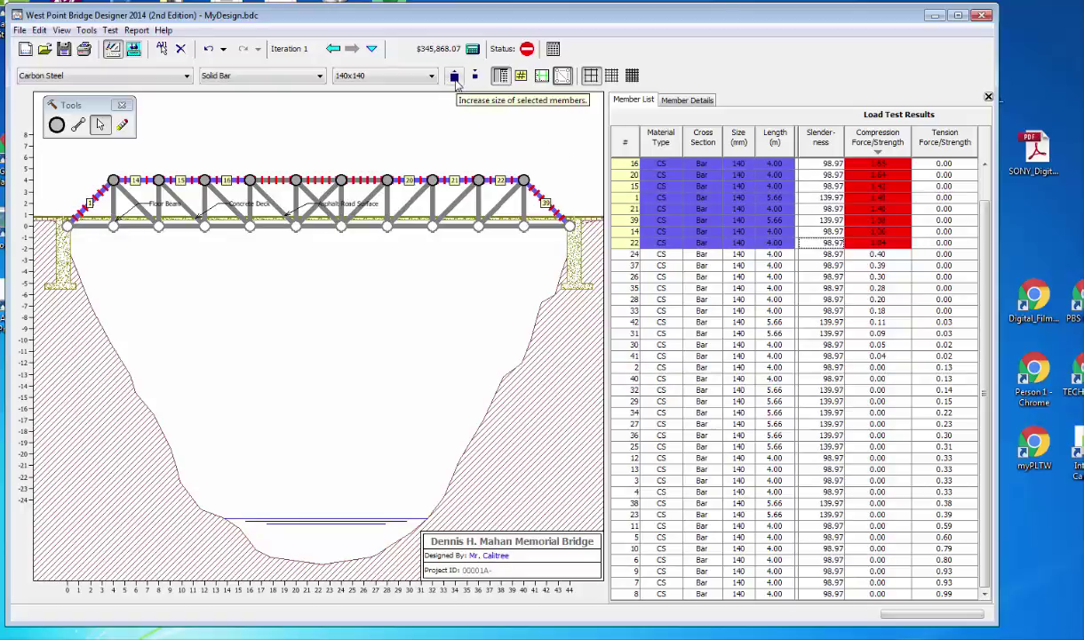
# Step: Enlarge the selected members to 160x160 and run the load test
pyautogui.click(455, 78)
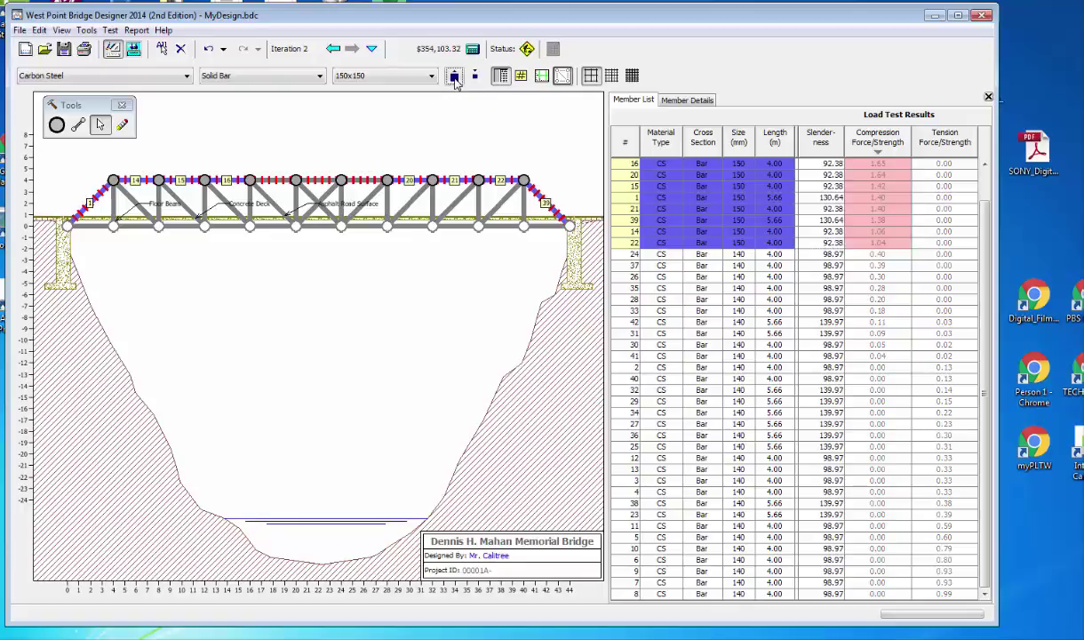
pyautogui.click(454, 78)
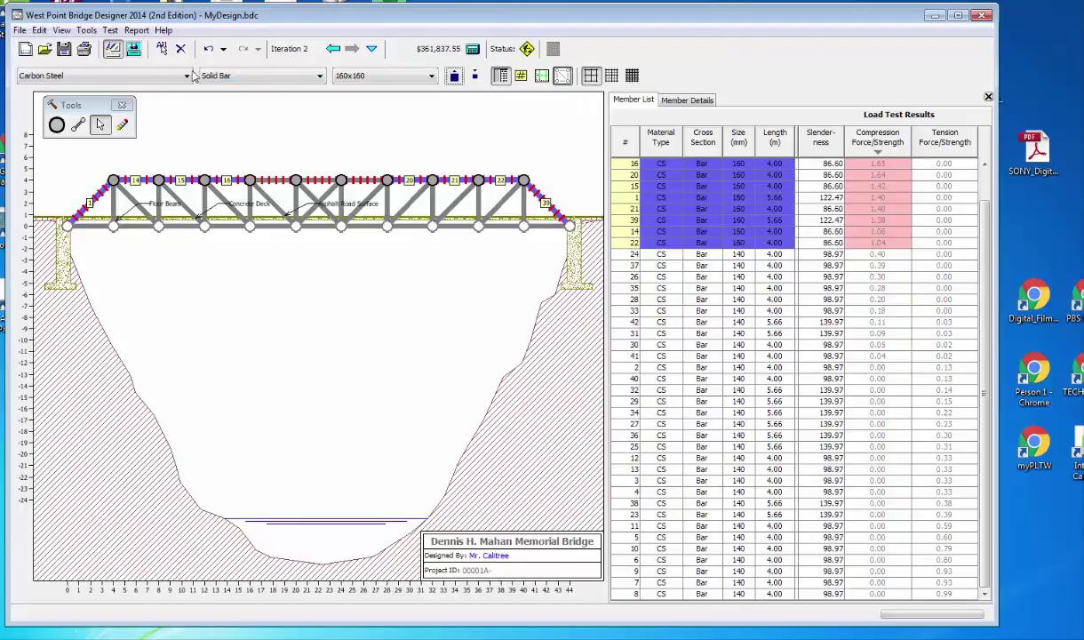
pyautogui.click(127, 51)
pyautogui.click(112, 50)
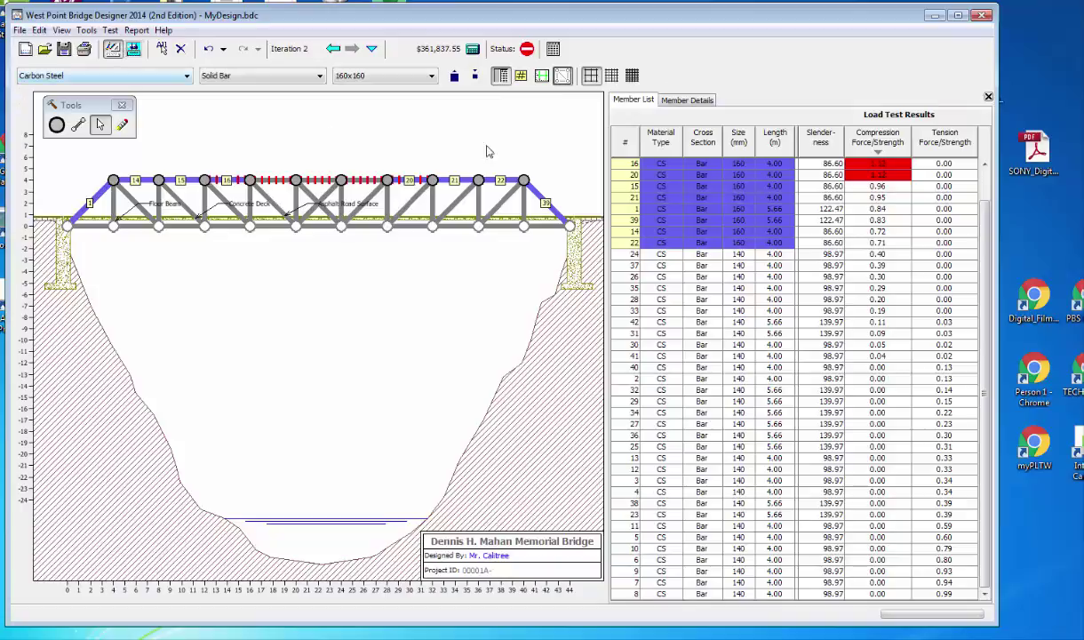
# Step: Enlarge members 16 and 20 to 170 mm and rerun the load test
pyautogui.click(876, 175)
pyautogui.click(875, 163)
pyautogui.click(874, 176)
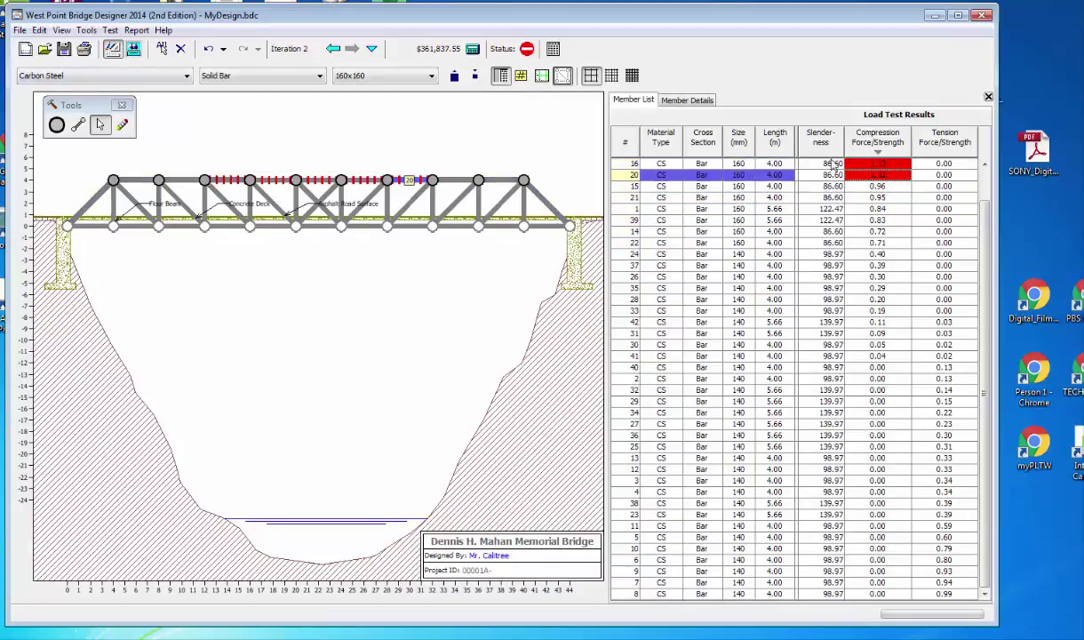
pyautogui.keyDown('ctrl'); pyautogui.click(833, 165); pyautogui.keyUp('ctrl')
pyautogui.click(454, 76)
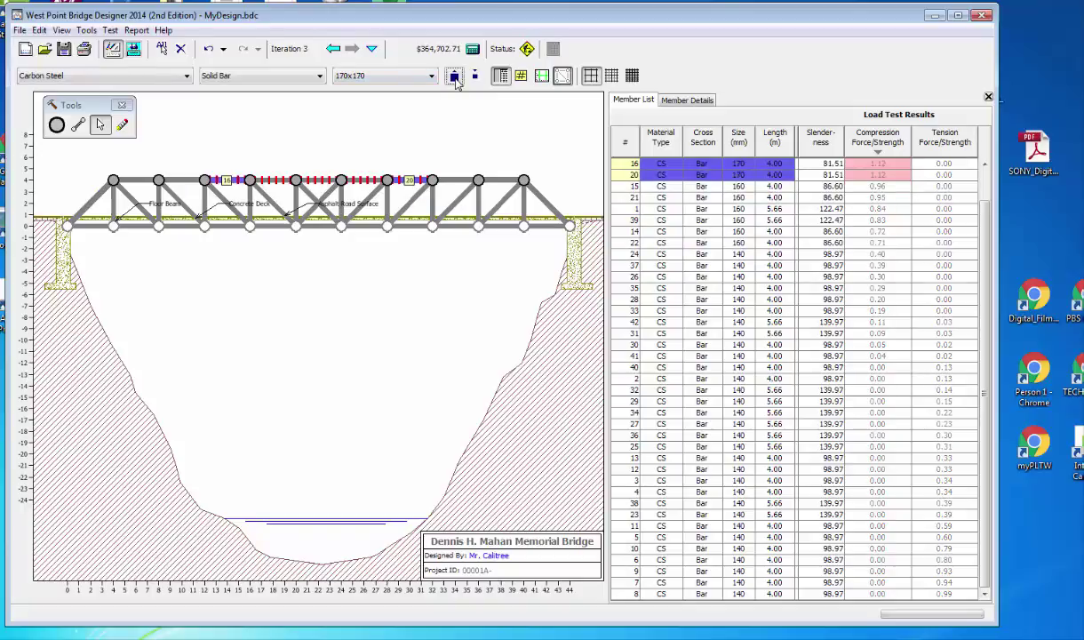
pyautogui.click(133, 49)
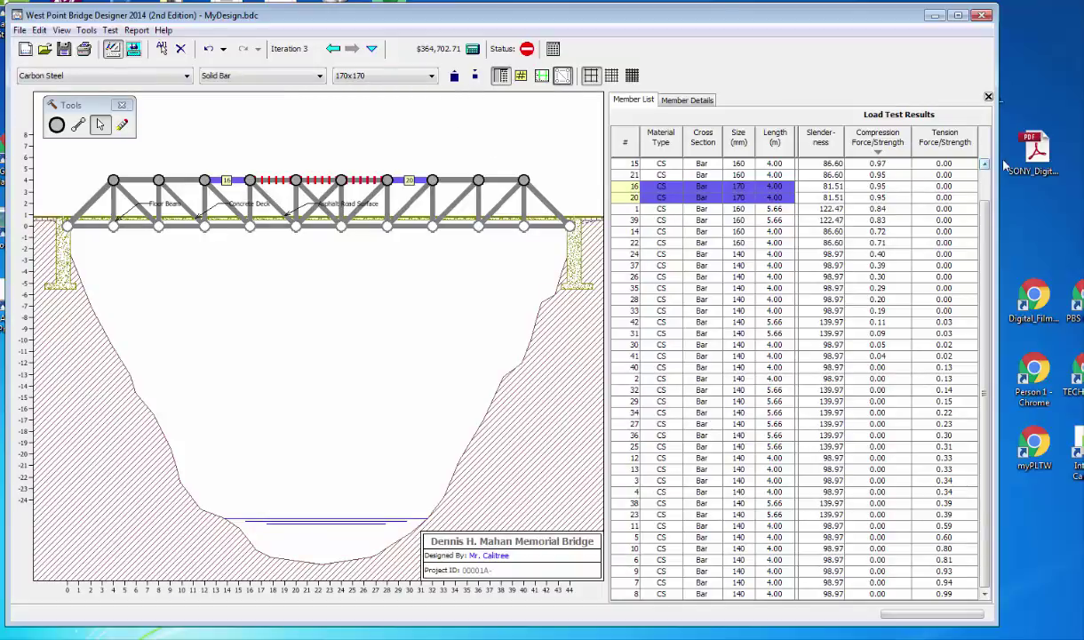
# Step: Sort by tension ratio and select failing members 17, 18 and 19 for resizing
pyautogui.click(947, 145)
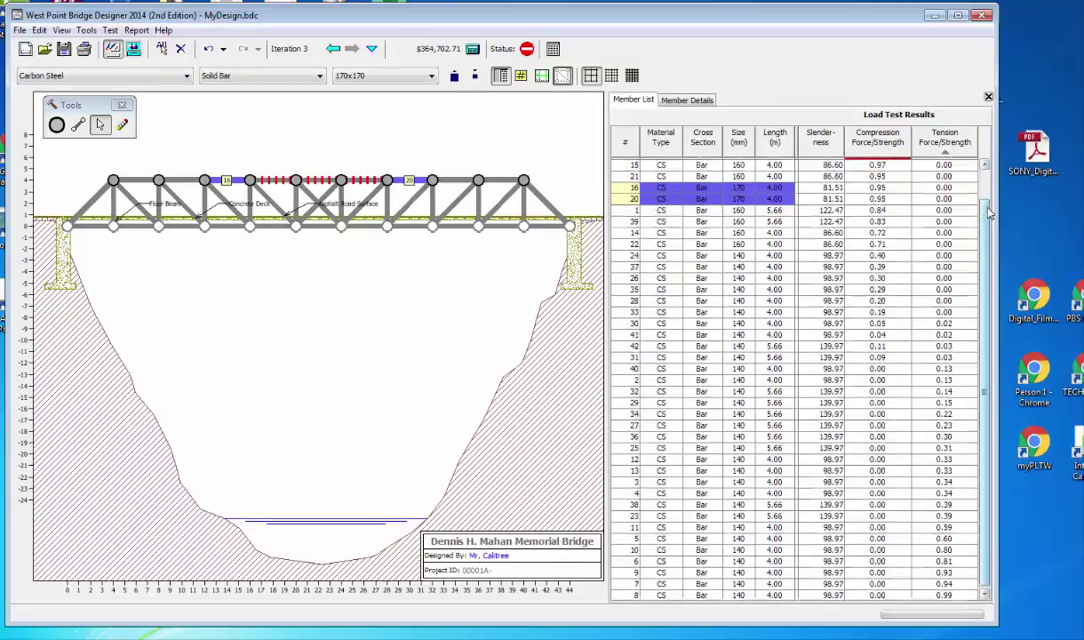
pyautogui.moveTo(753, 164); pyautogui.dragTo(753, 186)
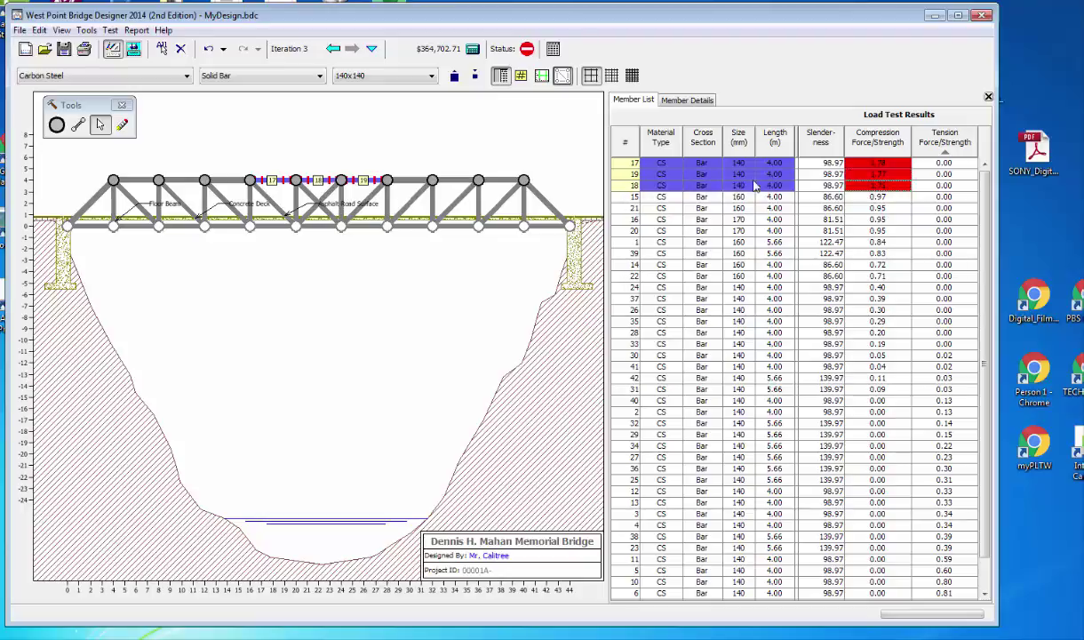
pyautogui.scroll(-1, 430, 76)
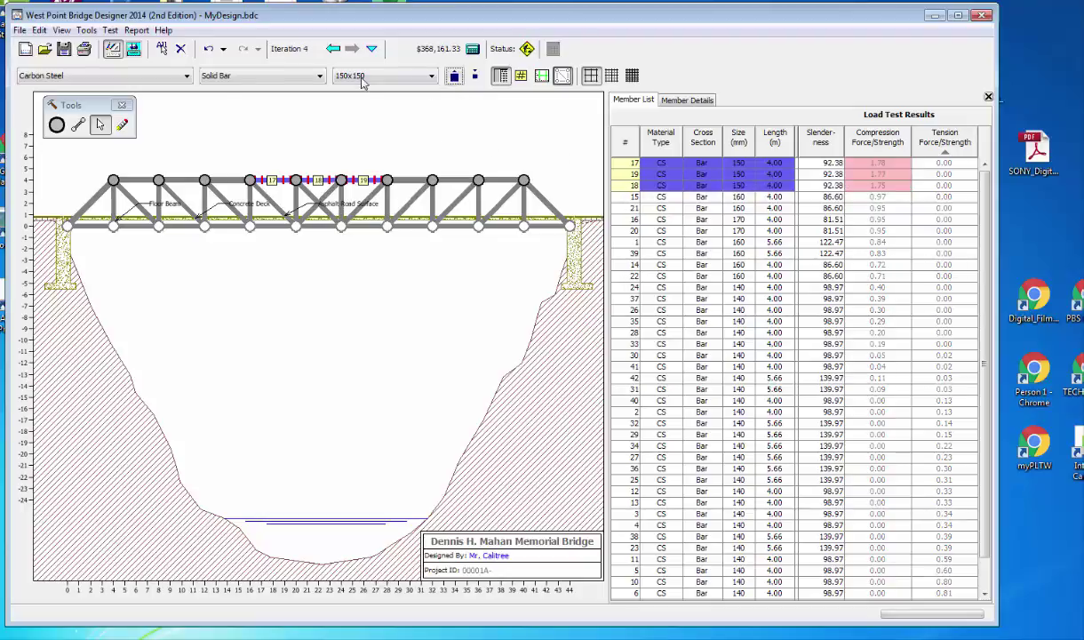
pyautogui.click(126, 49)
pyautogui.click(114, 49)
pyautogui.click(728, 227)
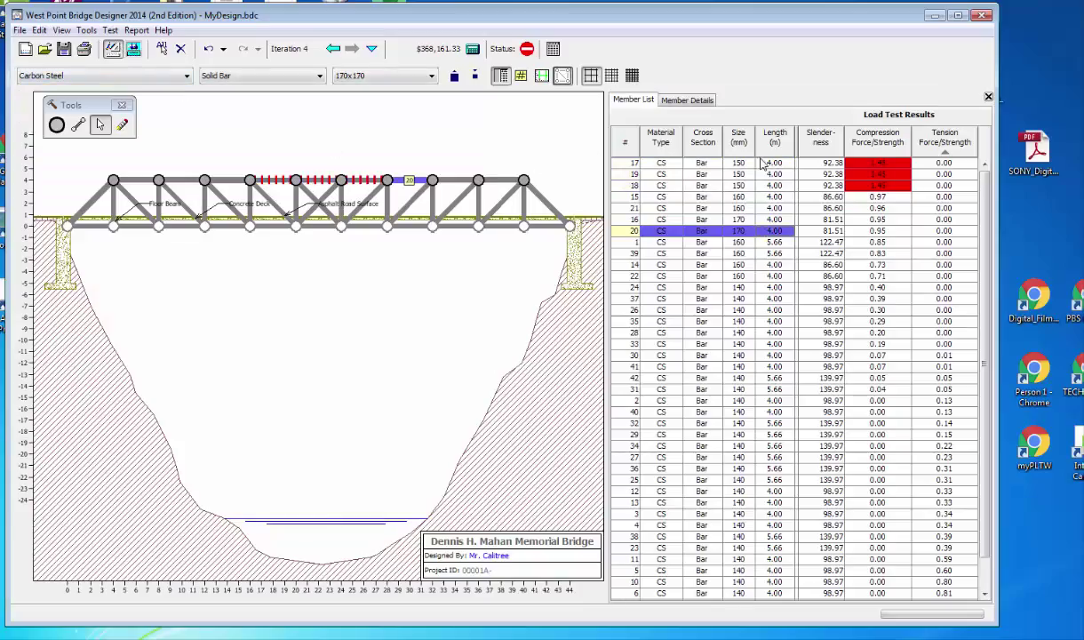
pyautogui.moveTo(728, 161); pyautogui.dragTo(766, 188)
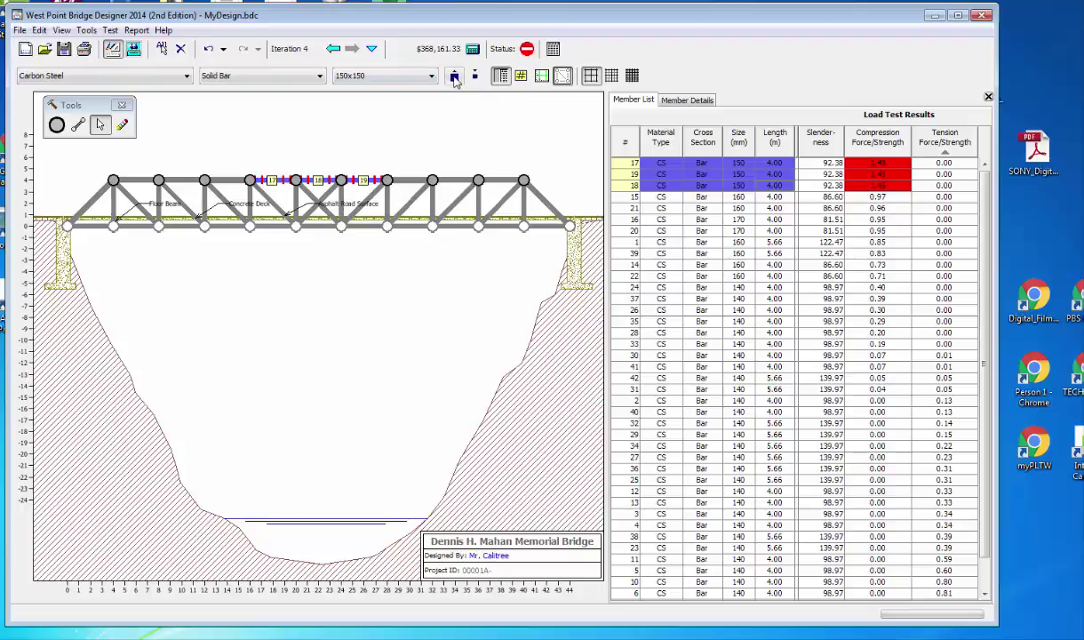
# Step: Rerun the load test until the bridge passes at $376,554.55
pyautogui.scroll(1, 431, 72)
pyautogui.click(132, 50)
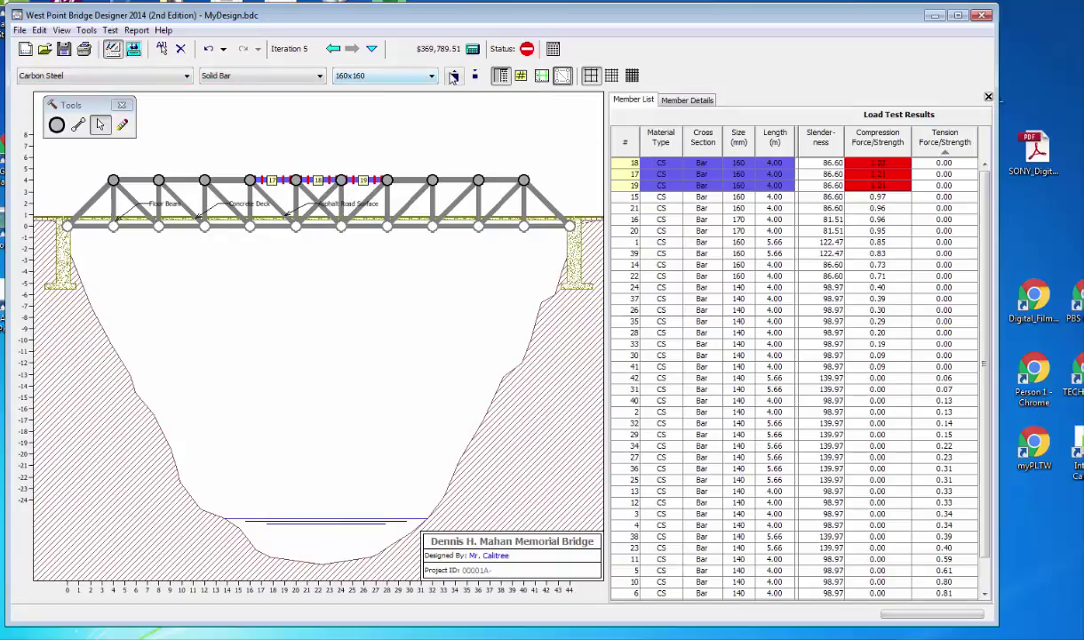
pyautogui.scroll(1, 432, 75)
pyautogui.click(132, 50)
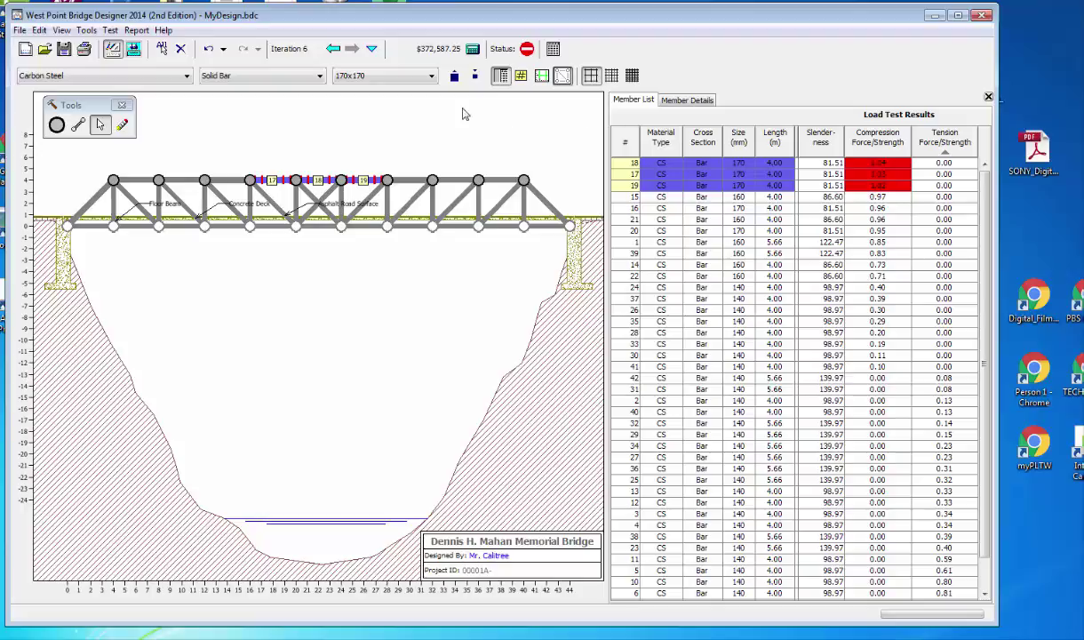
pyautogui.scroll(1, 433, 75)
pyautogui.click(133, 49)
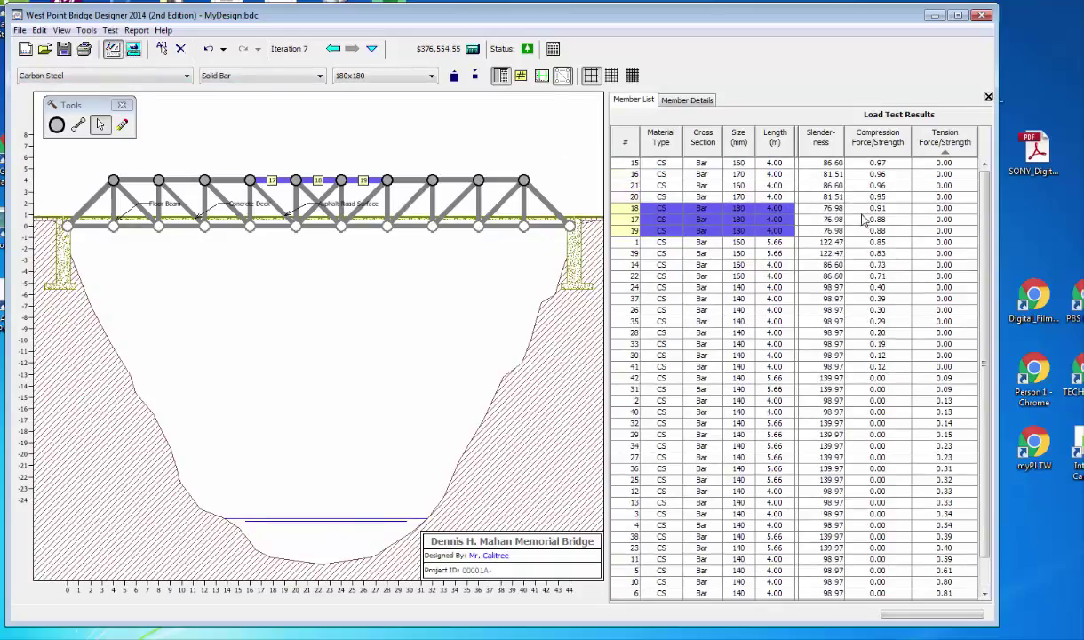
# Step: Select lightly loaded member 42, shrink it to 100x100, and load test
pyautogui.click(870, 148)
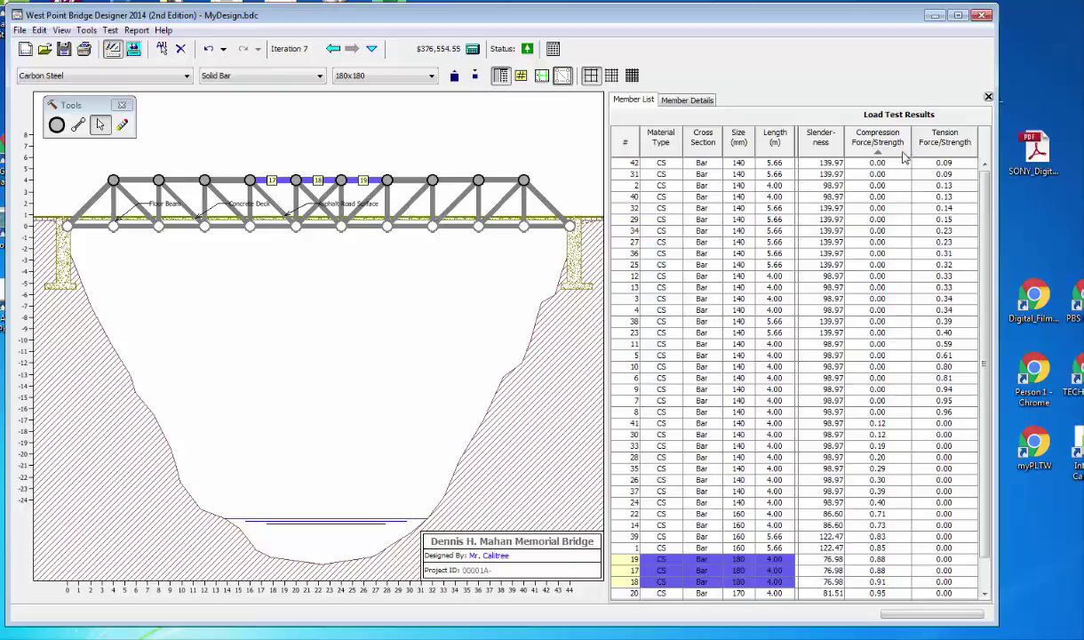
pyautogui.click(949, 164)
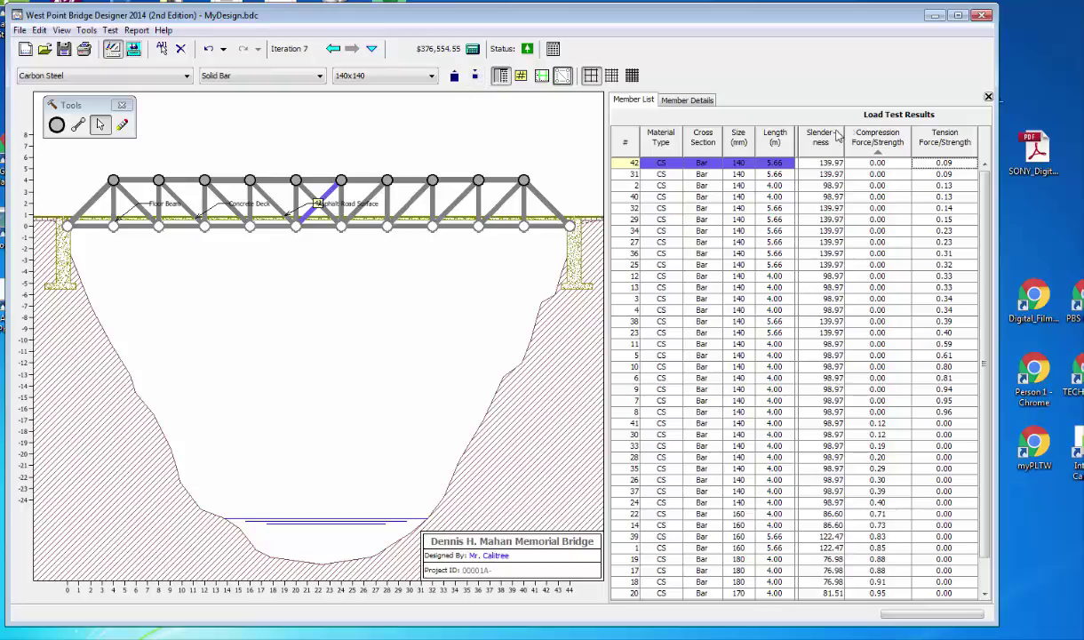
pyautogui.click(475, 77)
pyautogui.click(476, 77)
pyautogui.click(475, 77)
pyautogui.click(475, 77)
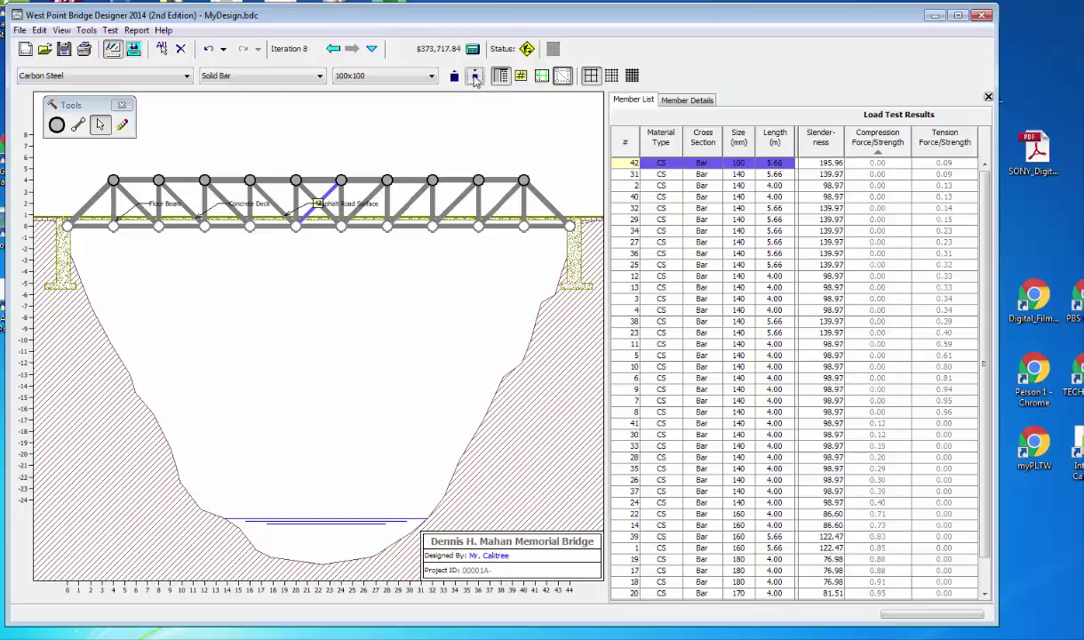
pyautogui.click(131, 49)
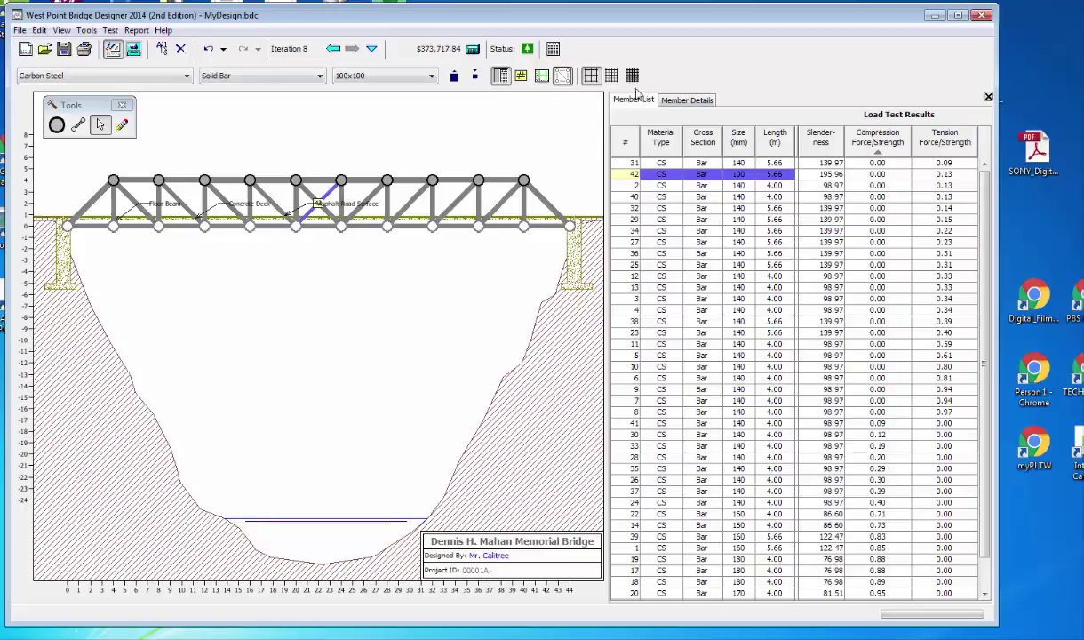
# Step: Try member 42 at 55x55, then bring it back to 70x70 and load test
pyautogui.click(475, 76)
pyautogui.click(475, 76)
pyautogui.click(476, 77)
pyautogui.click(475, 76)
pyautogui.click(476, 76)
pyautogui.click(475, 77)
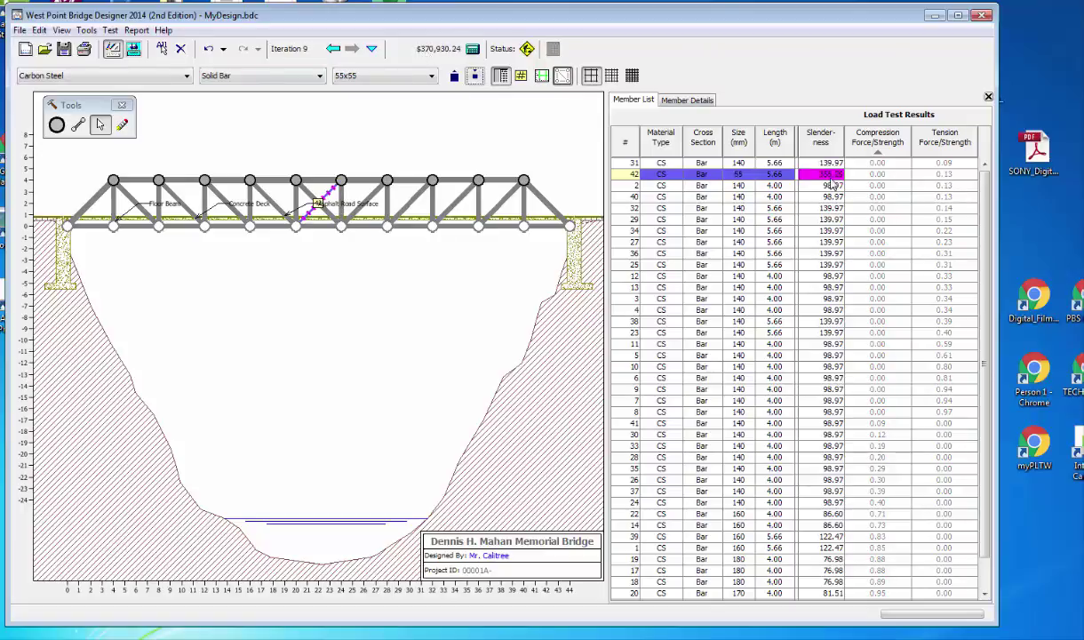
pyautogui.click(457, 78)
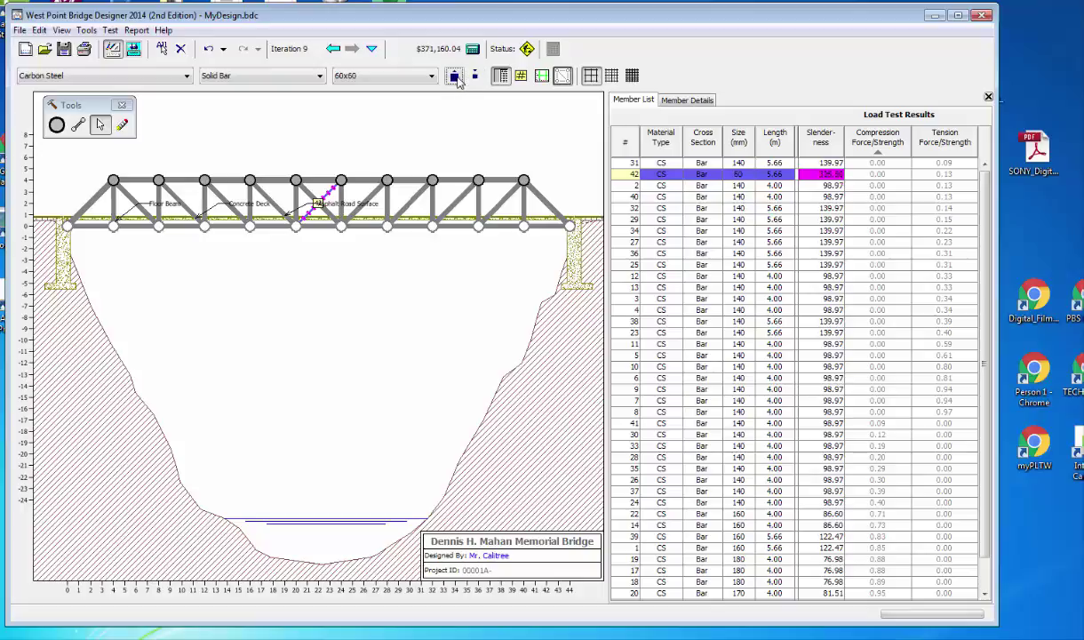
pyautogui.click(455, 77)
pyautogui.click(455, 78)
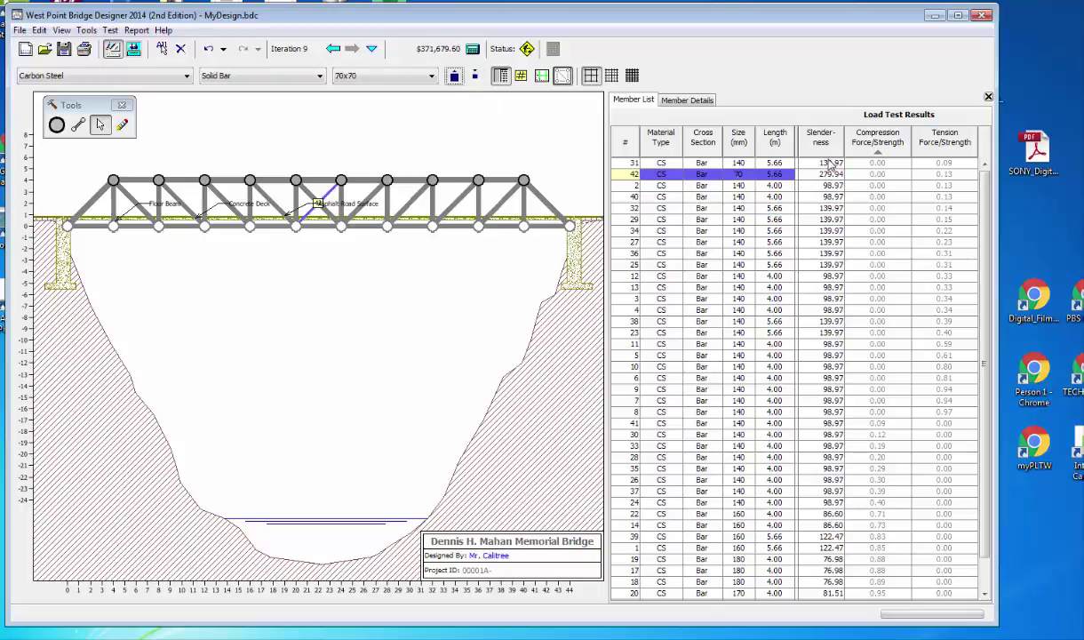
pyautogui.click(133, 49)
pyautogui.click(114, 51)
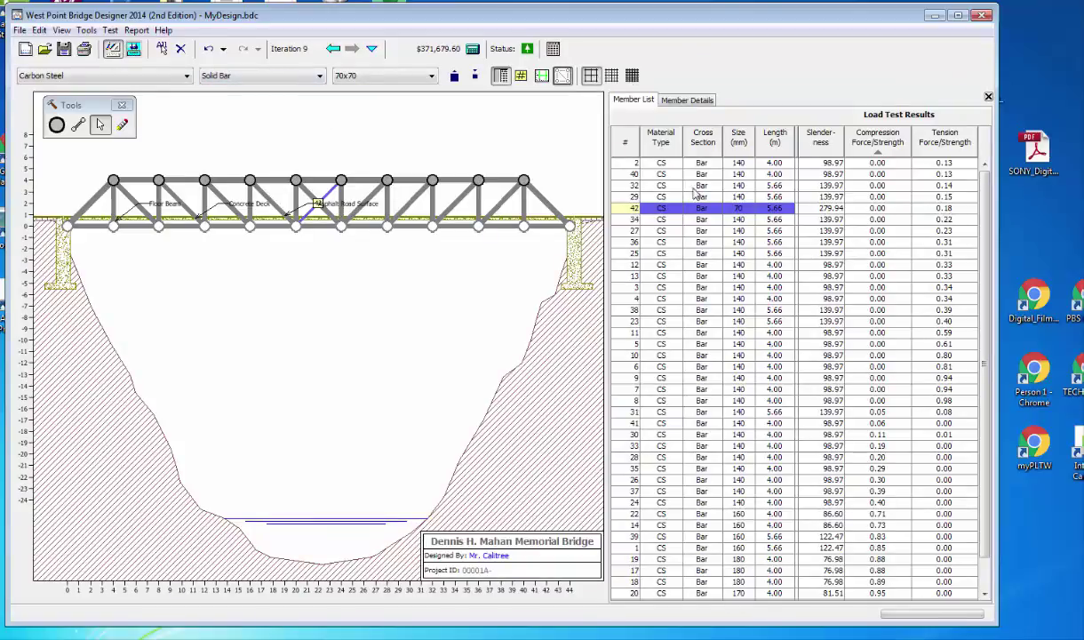
# Step: Test member 42 at 65x65, settle on 70x70, passing at $371,679.60
pyautogui.click(453, 78)
pyautogui.click(454, 77)
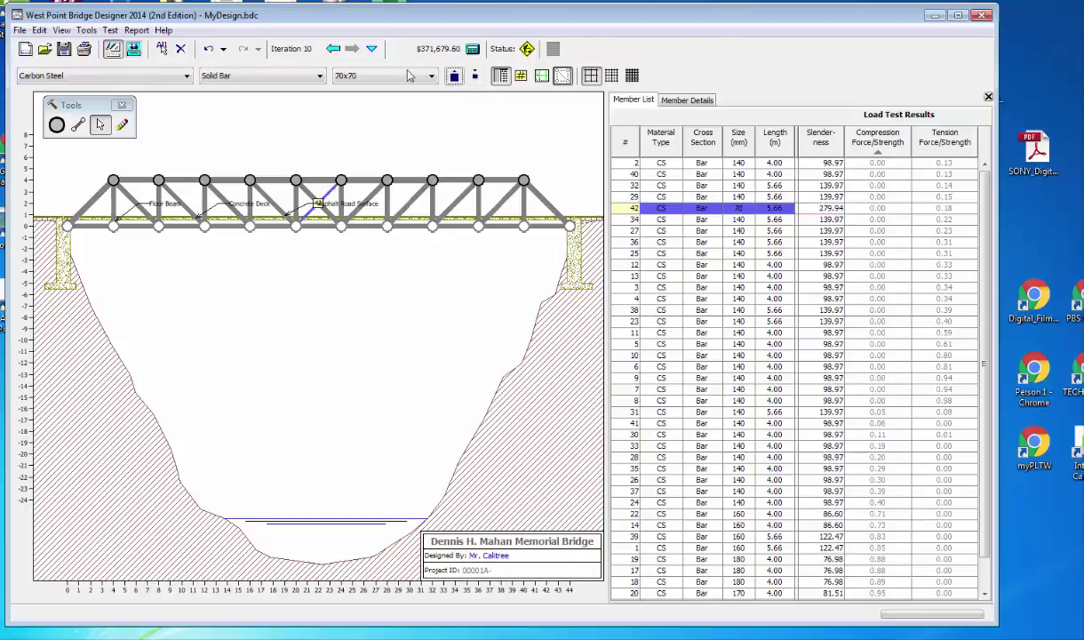
pyautogui.click(134, 49)
pyautogui.click(114, 51)
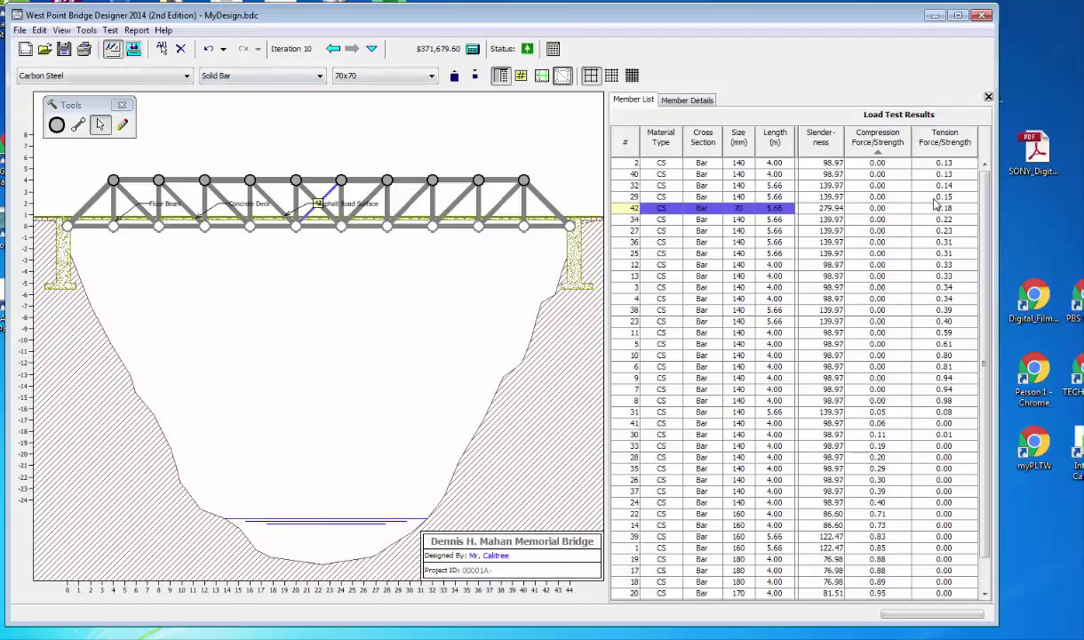
# Step: Shrink members 2, 40, 32 and 29 to 120 mm and load test
pyautogui.moveTo(940, 165); pyautogui.dragTo(929, 197)
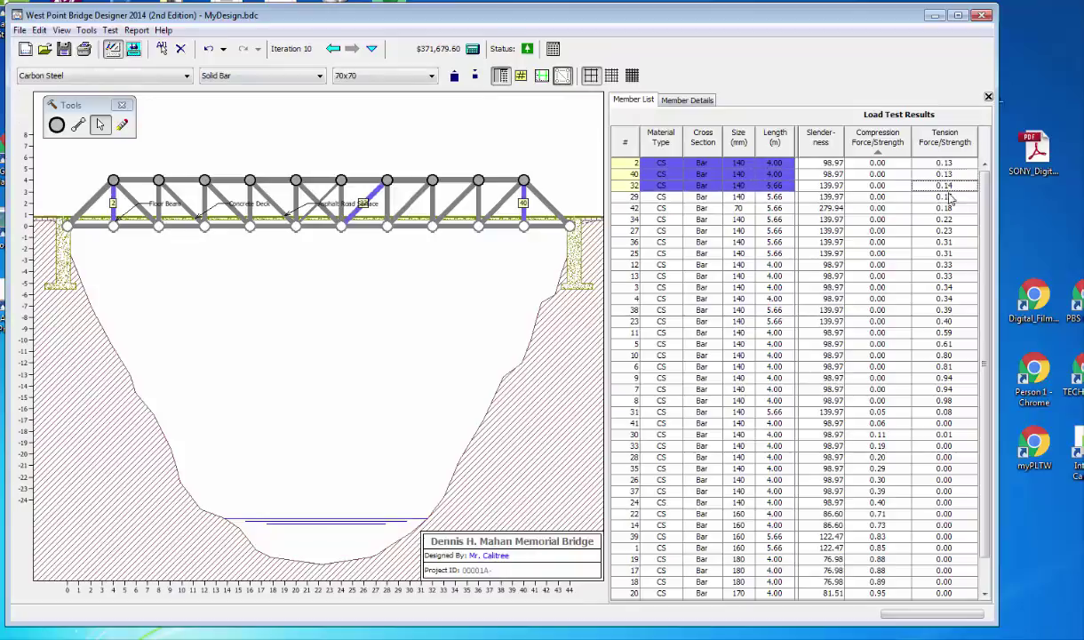
pyautogui.click(476, 77)
pyautogui.click(476, 78)
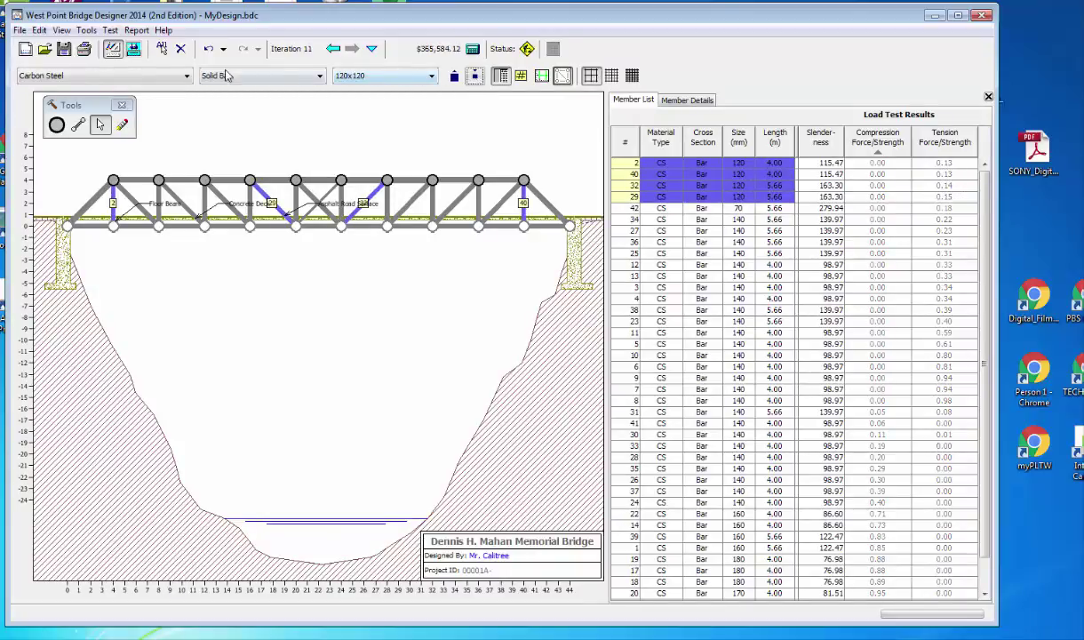
pyautogui.click(135, 49)
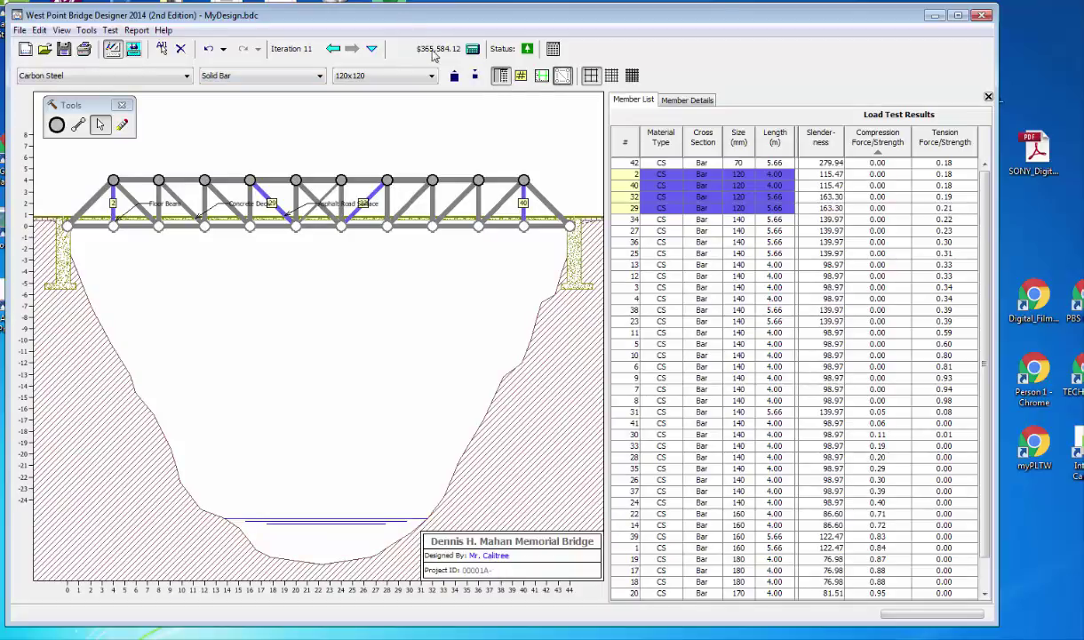
# Step: Shrink members 13, 12, 3, 4, 38 and 23 one size and load test
pyautogui.moveTo(908, 265)
pyautogui.mouseDown()
pyautogui.moveTo(962, 333)
pyautogui.moveTo(950, 325)
pyautogui.mouseUp()
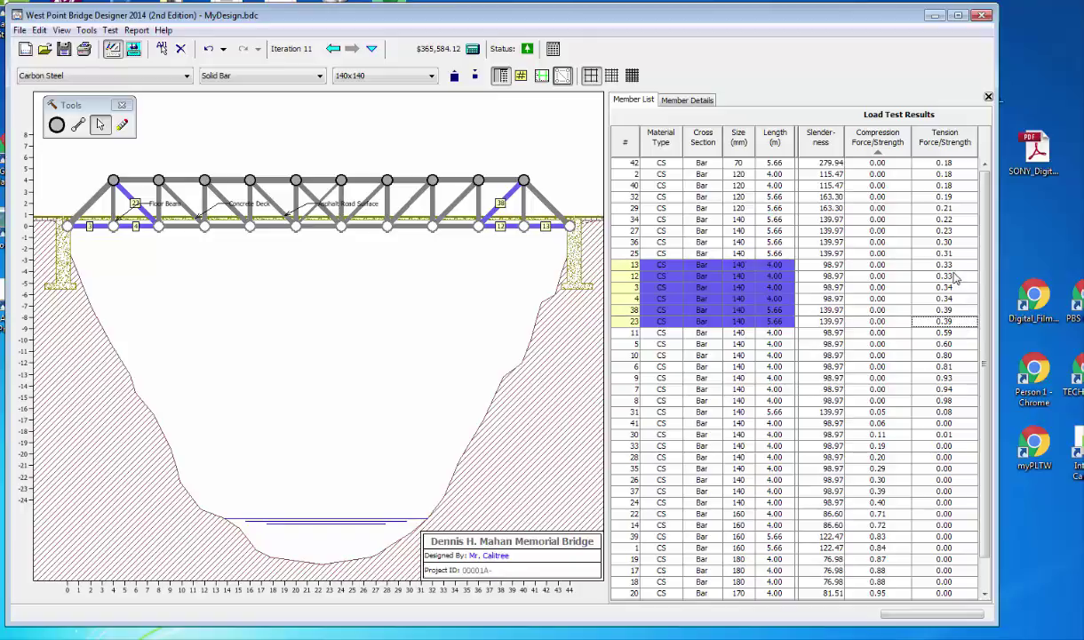
pyautogui.click(474, 76)
pyautogui.click(372, 50)
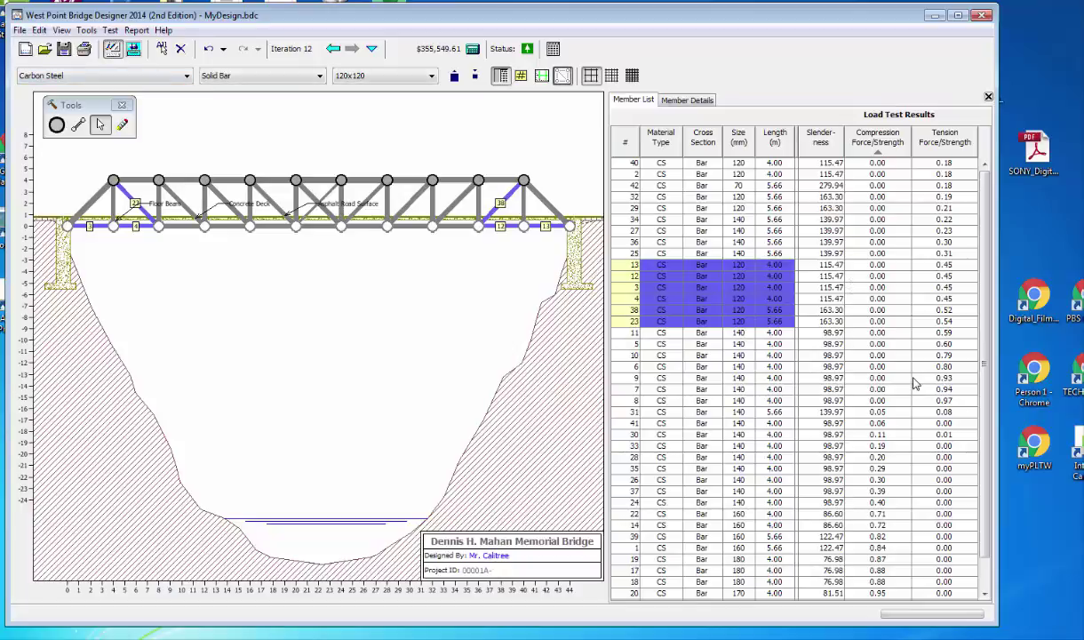
# Step: Shrink member 31 to 90 mm and load test
pyautogui.click(944, 413)
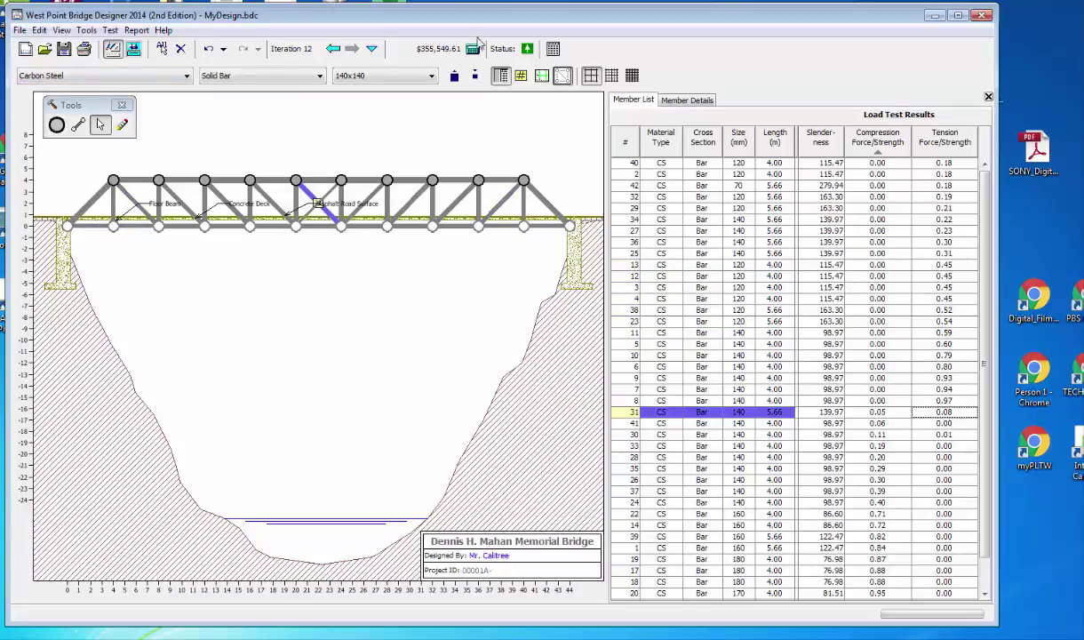
pyautogui.click(474, 76)
pyautogui.click(475, 76)
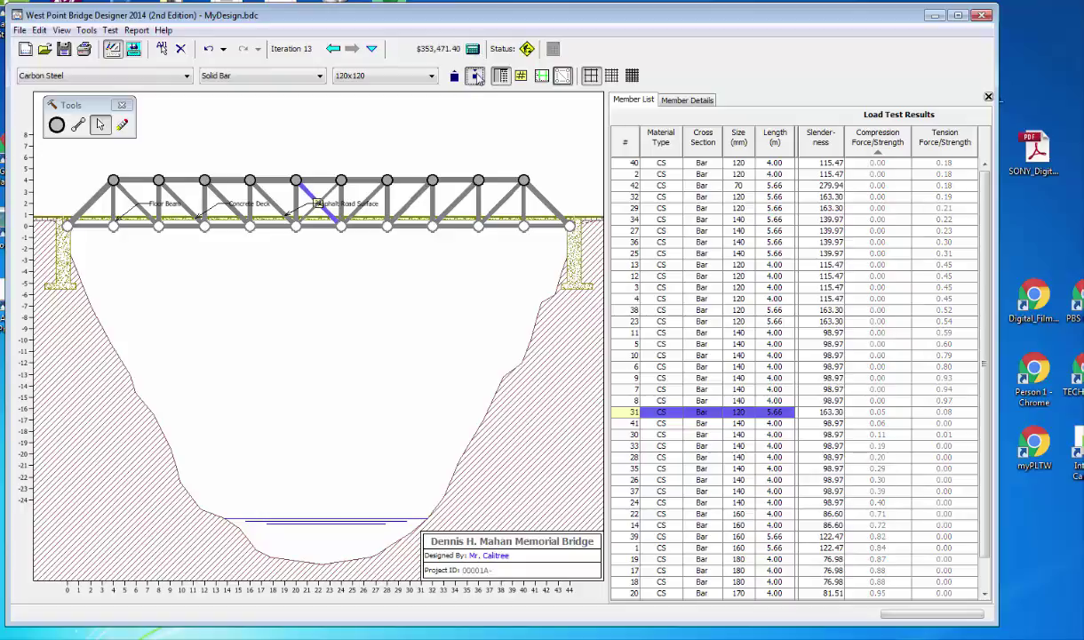
pyautogui.click(474, 77)
pyautogui.click(474, 76)
pyautogui.click(474, 77)
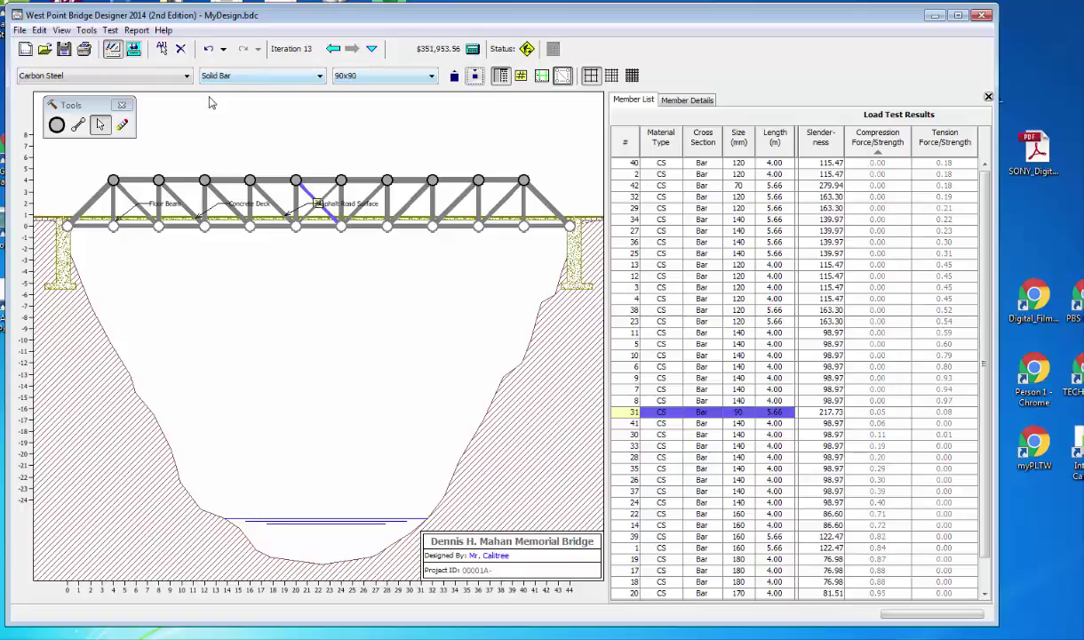
pyautogui.click(133, 49)
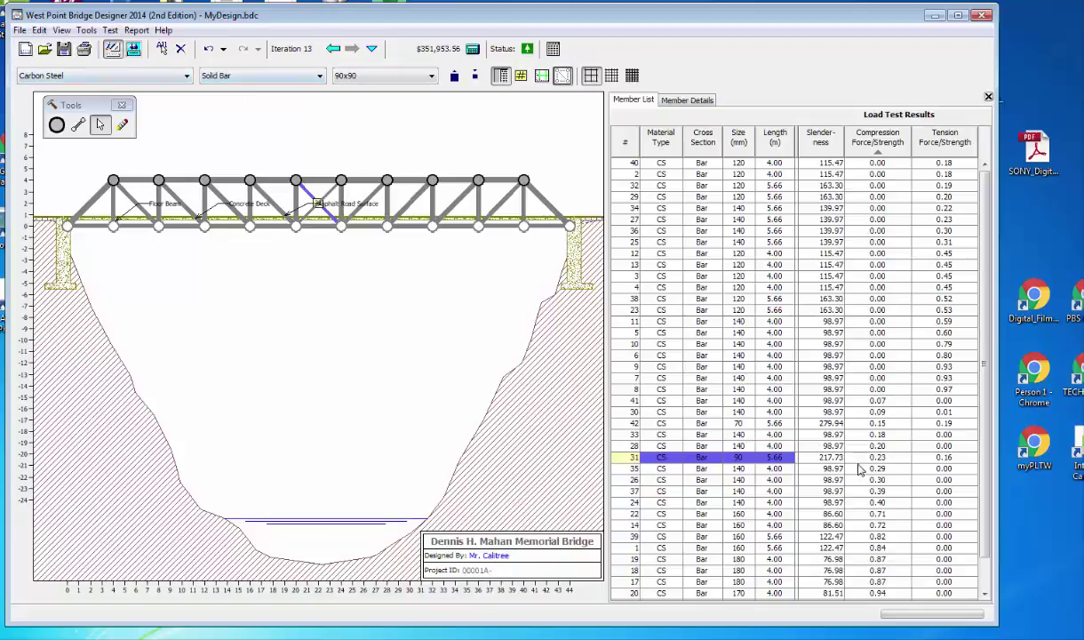
# Step: Try member 31 at 55 mm, then set it to 70 mm and load test
pyautogui.click(474, 76)
pyautogui.click(474, 76)
pyautogui.click(475, 76)
pyautogui.click(474, 77)
pyautogui.click(474, 76)
pyautogui.click(474, 77)
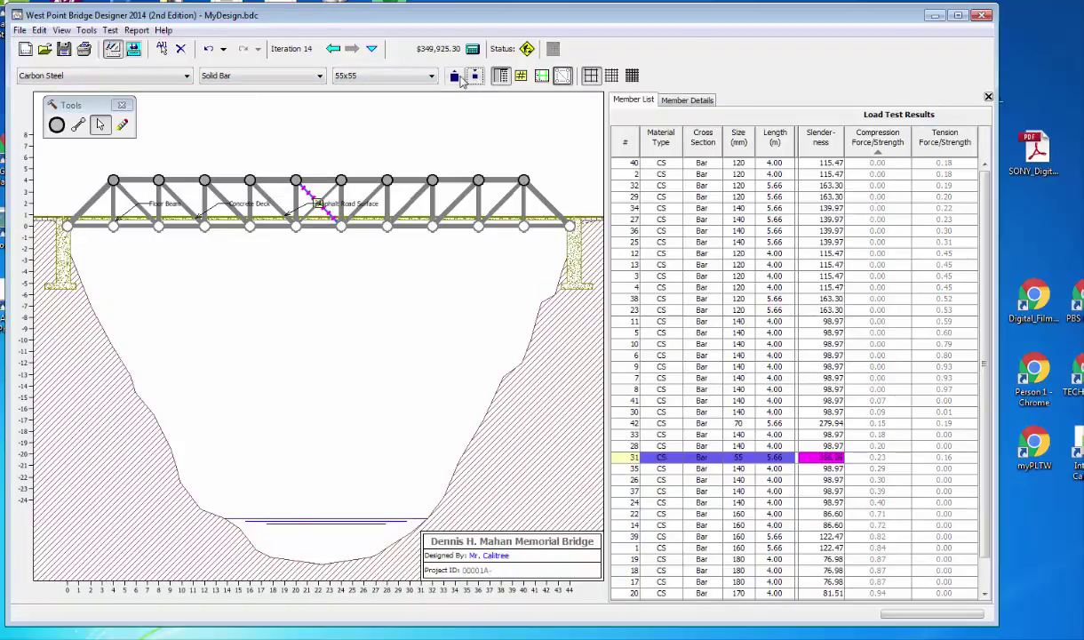
pyautogui.click(454, 77)
pyautogui.click(454, 76)
pyautogui.click(454, 76)
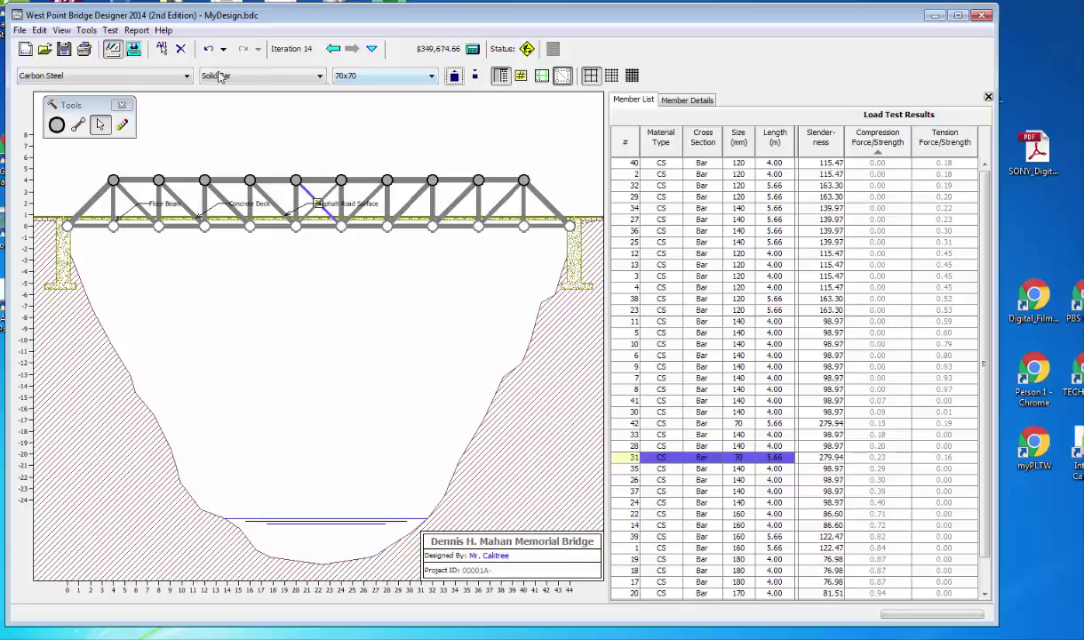
pyautogui.click(135, 50)
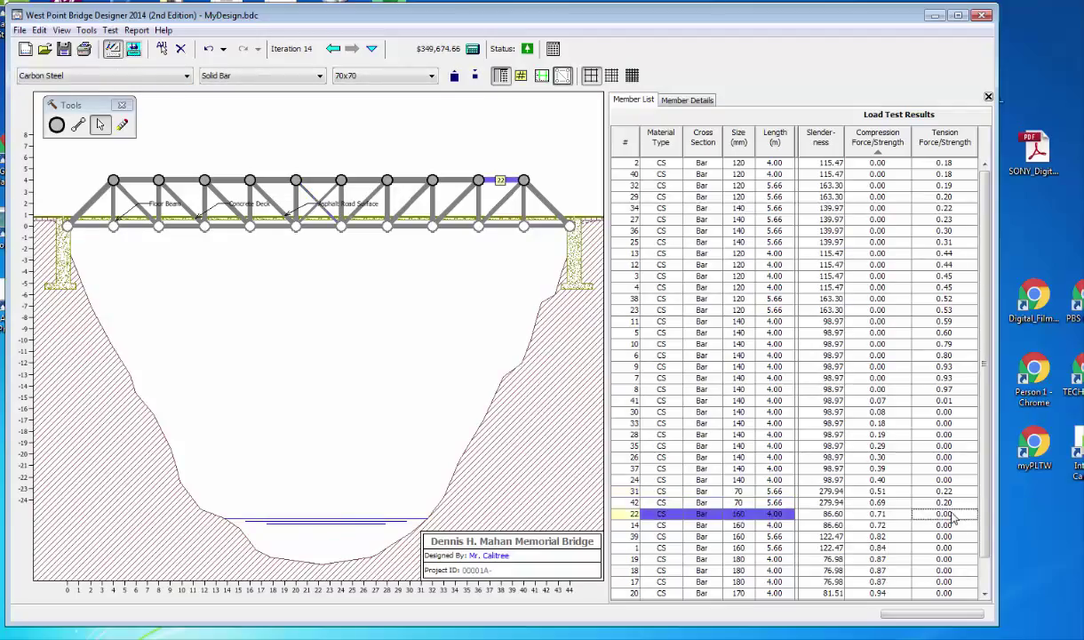
# Step: Sort by tension ratio, enlarge members 30 and 41 to 130 mm, and load test
pyautogui.press('Down')
pyautogui.press('Down')
pyautogui.click(924, 163)
pyautogui.keyDown('shift'); pyautogui.click(924, 174); pyautogui.keyUp('shift')
pyautogui.click(945, 142)
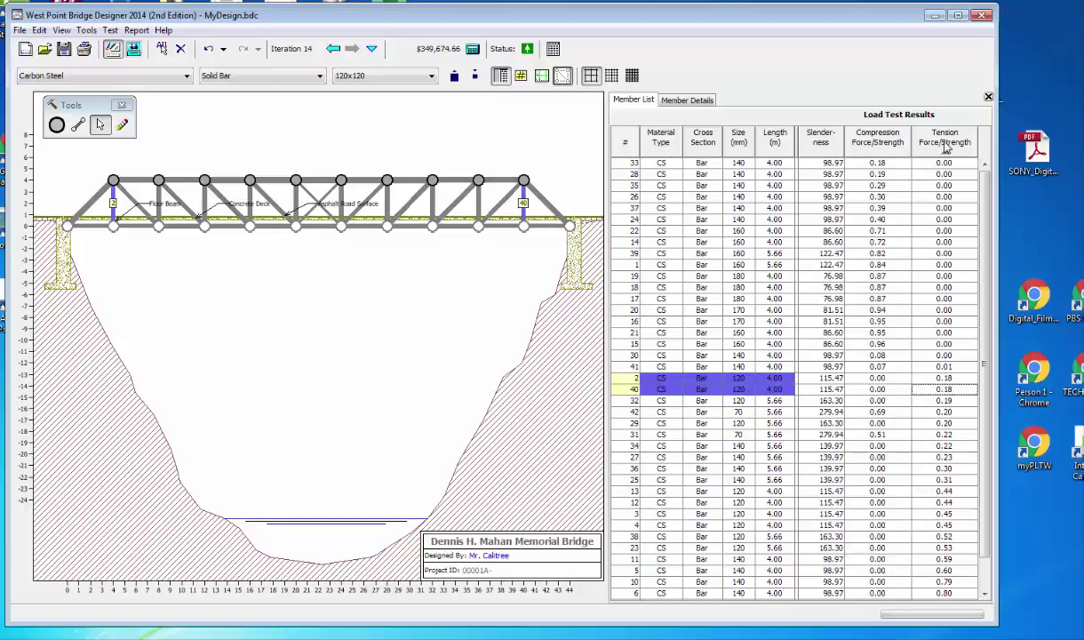
pyautogui.click(924, 366)
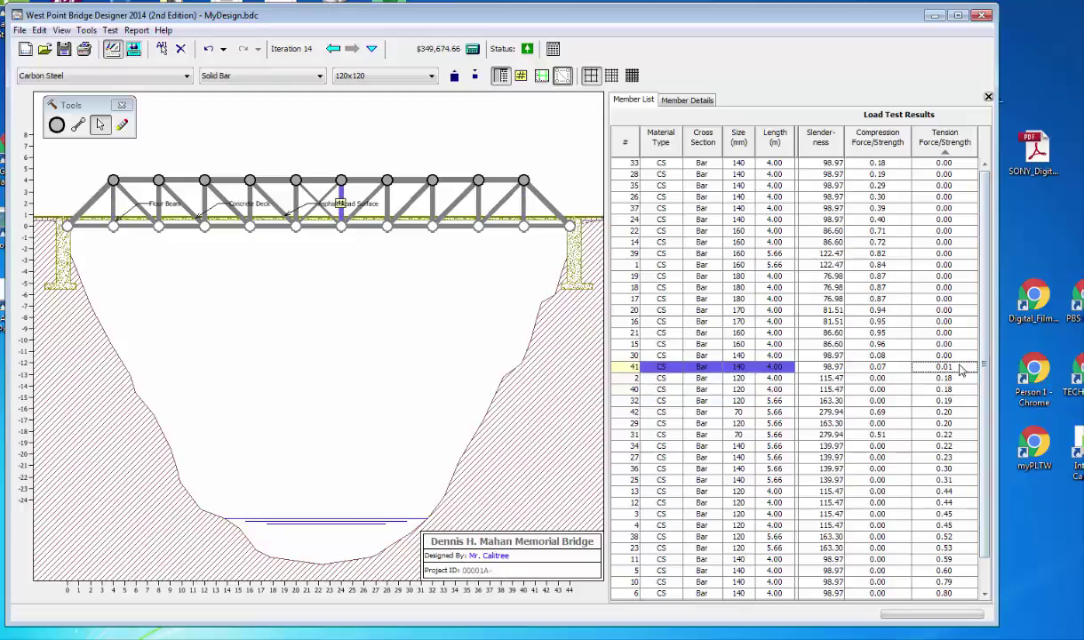
pyautogui.keyDown('shift'); pyautogui.click(924, 354); pyautogui.keyUp('shift')
pyautogui.click(454, 76)
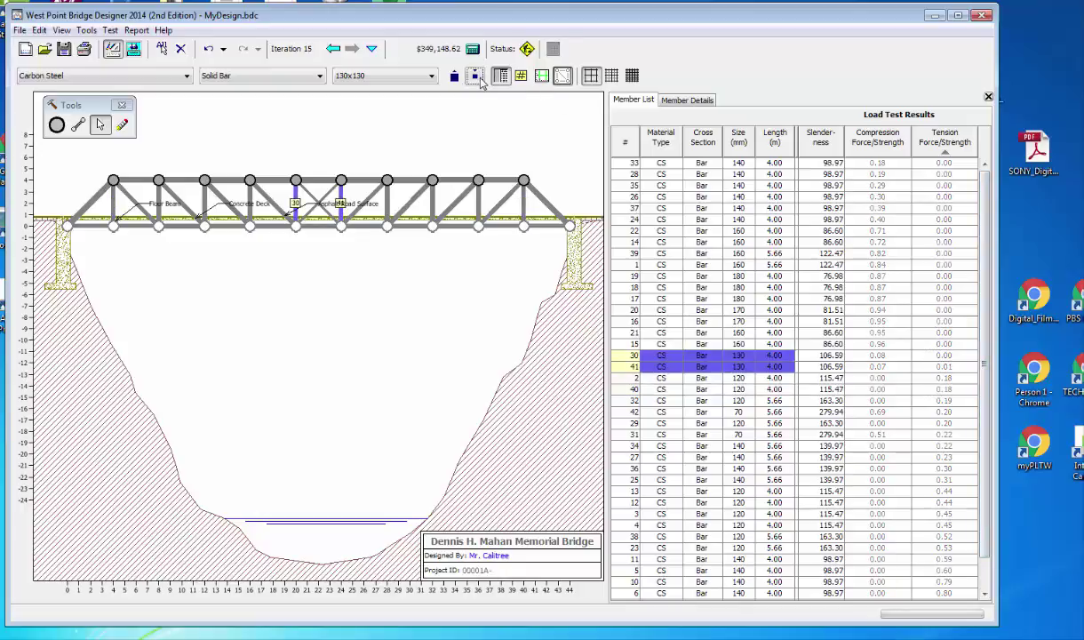
pyautogui.click(133, 49)
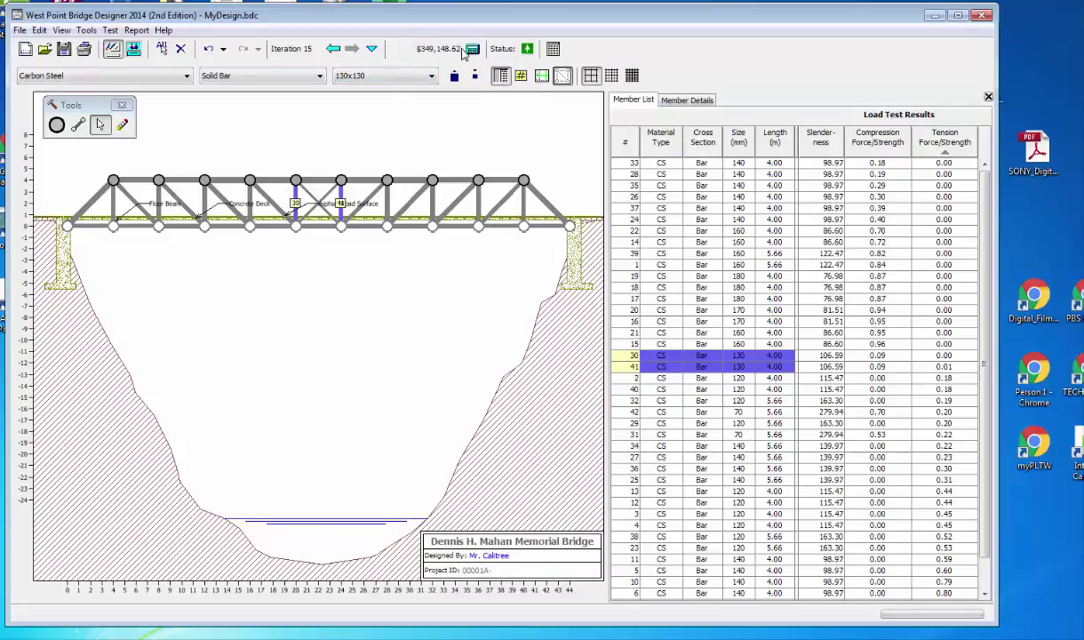
# Step: Shrink member 41 to 110 mm, bringing cost to $348,792.14
pyautogui.scroll(-1, 797, 380)
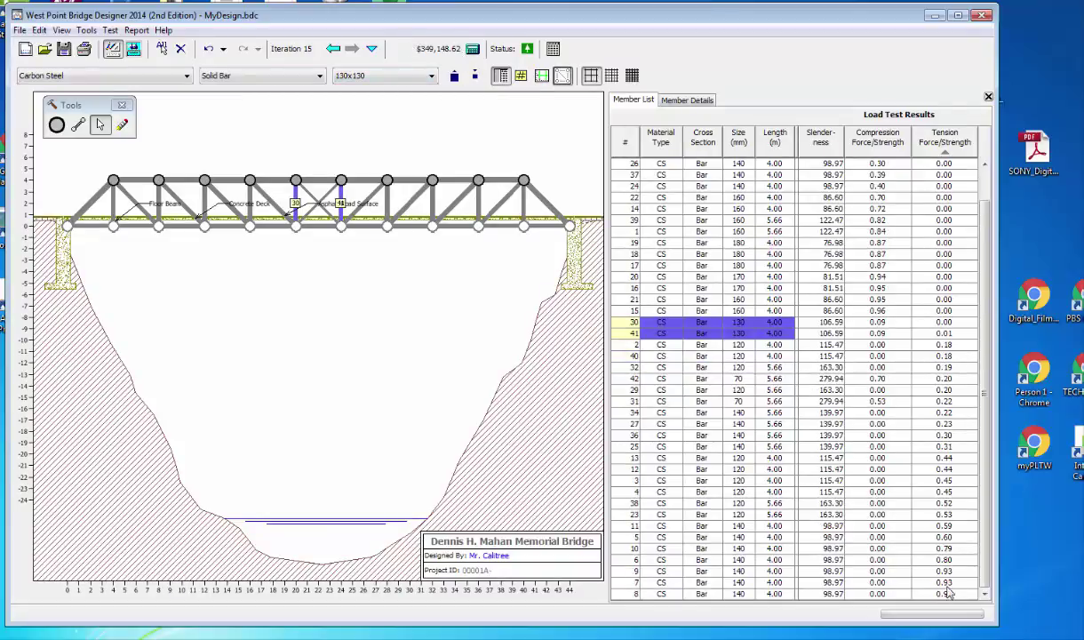
pyautogui.scroll(1, 947, 476)
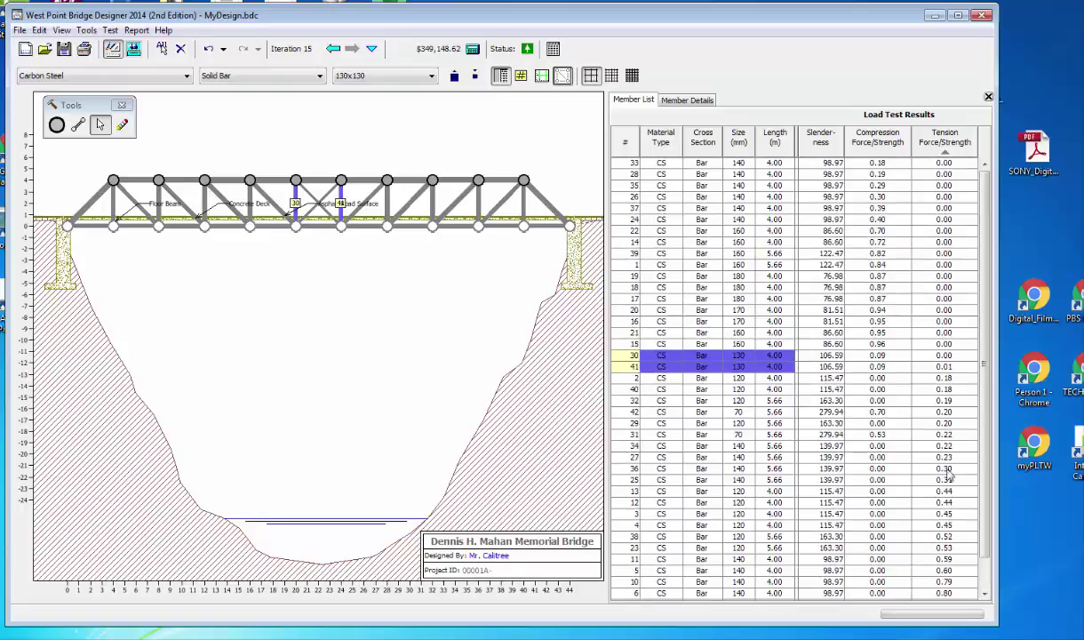
pyautogui.click(945, 367)
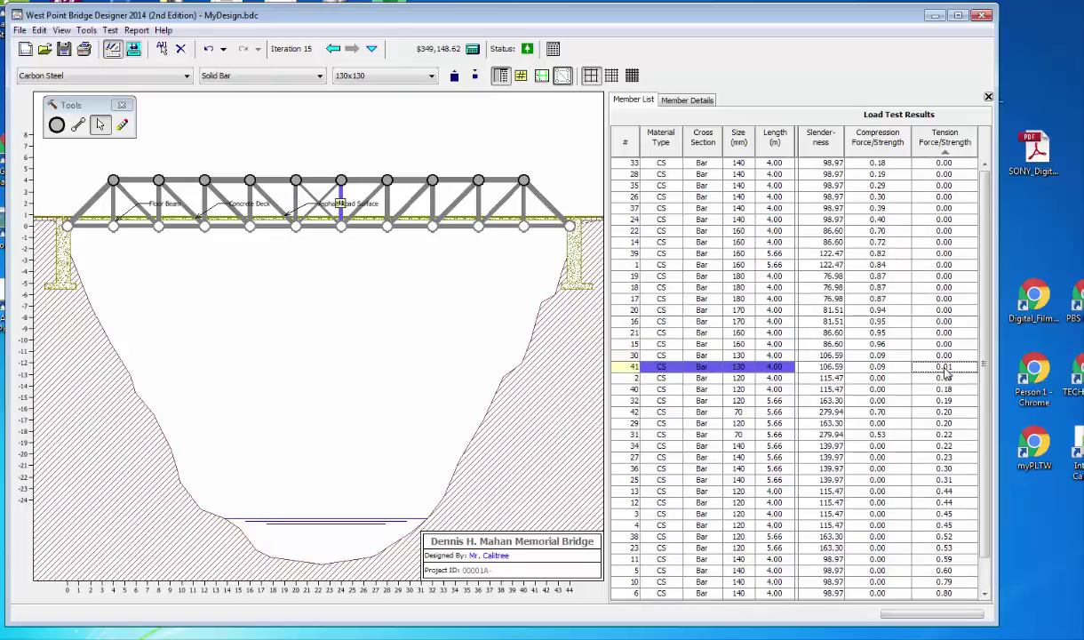
pyautogui.click(475, 76)
pyautogui.click(475, 75)
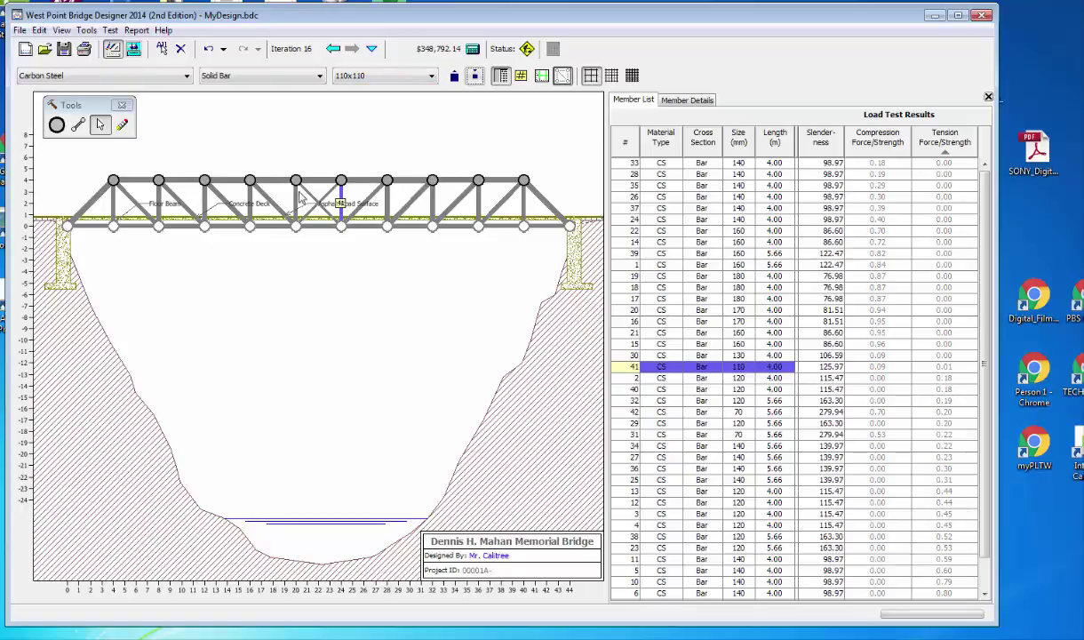
pyautogui.click(165, 160)
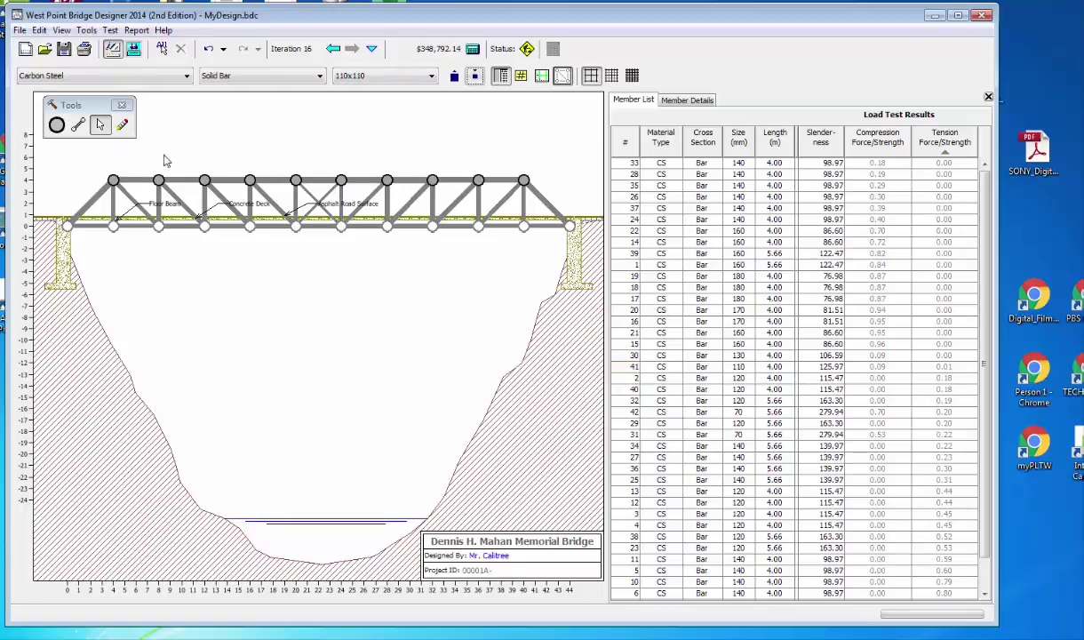
# Step: Shrink every truss member several sizes at once
pyautogui.moveTo(39, 147); pyautogui.dragTo(557, 260)
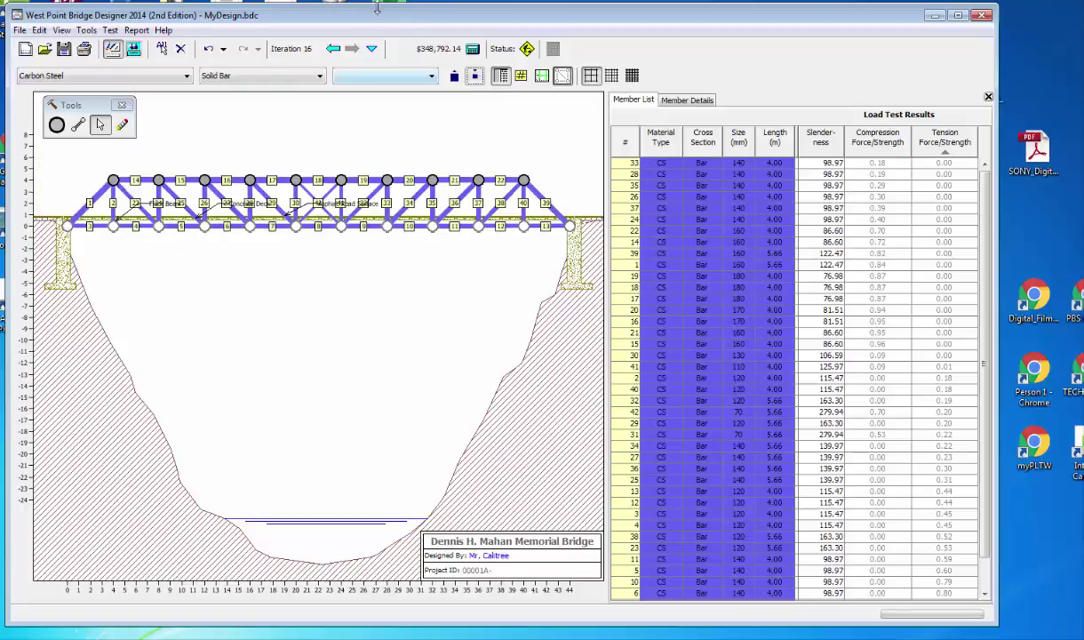
pyautogui.click(456, 78)
pyautogui.click(457, 78)
pyautogui.click(457, 78)
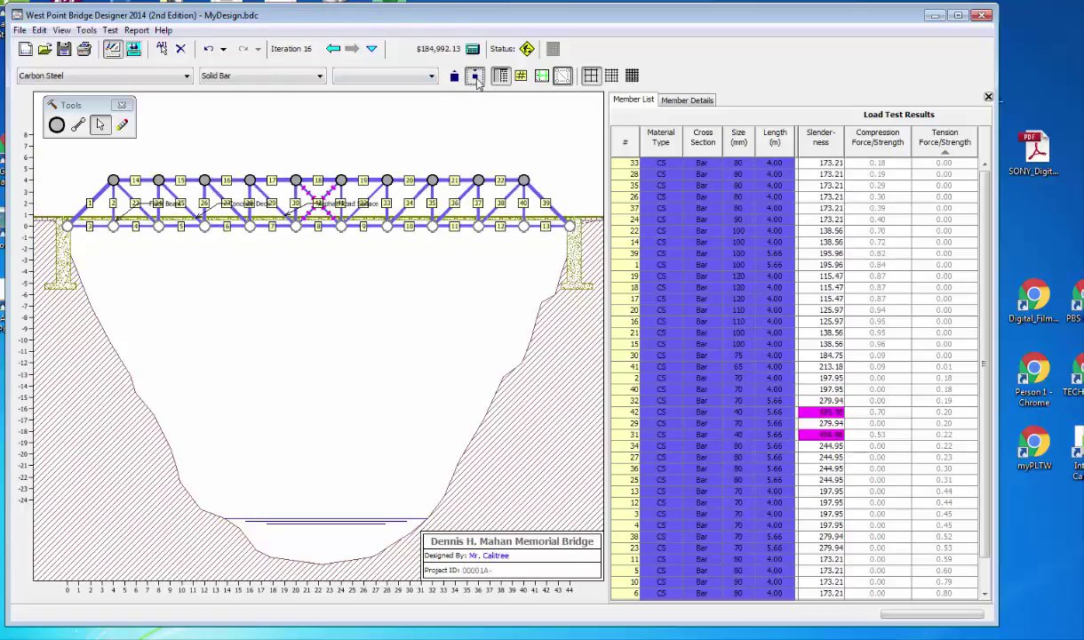
pyautogui.click(457, 78)
pyautogui.click(476, 78)
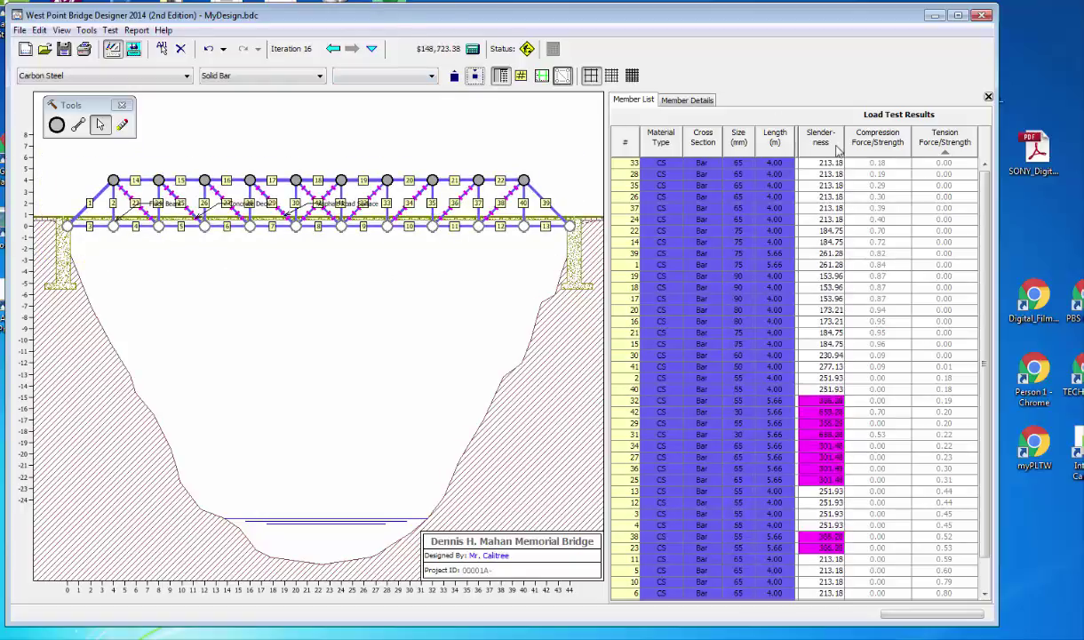
pyautogui.press('Escape')
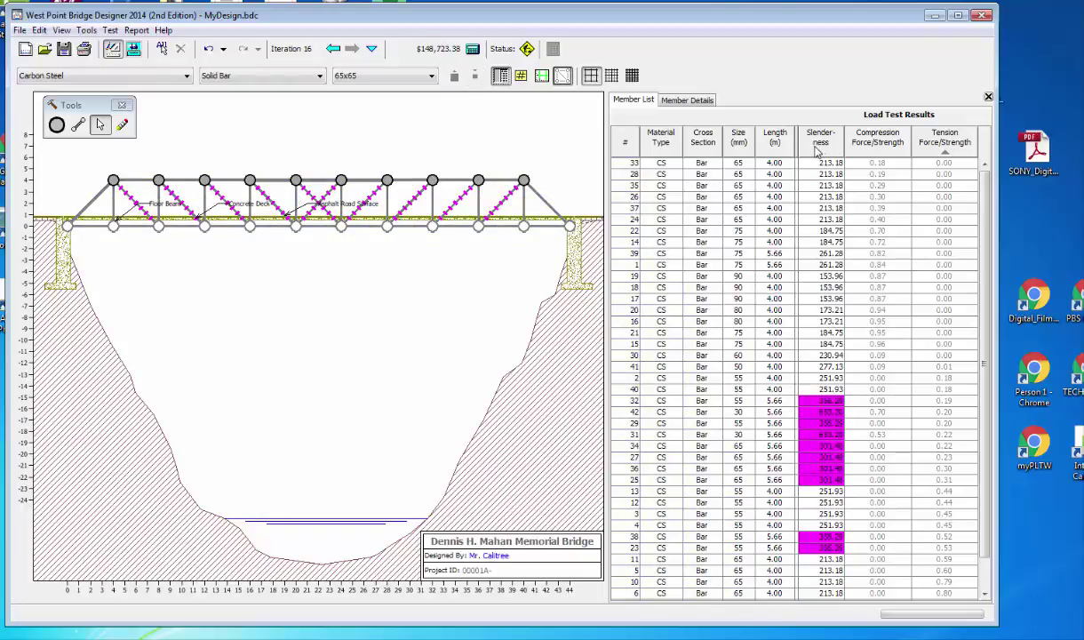
# Step: Sort by slenderness, highest first, and enlarge members 42 through 25 one size
pyautogui.click(817, 147)
pyautogui.click(816, 147)
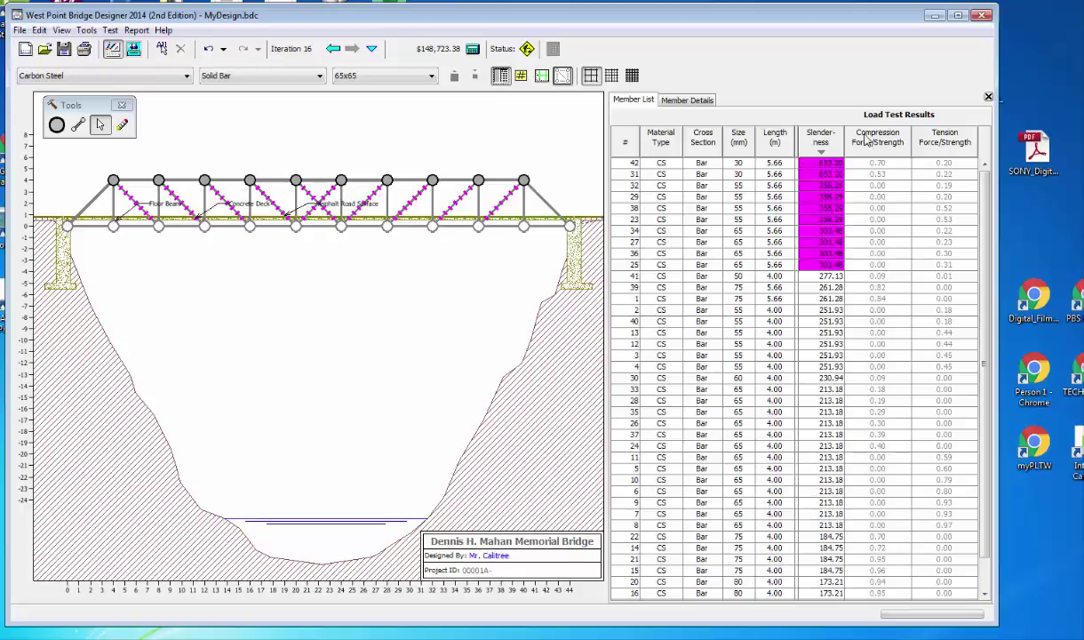
pyautogui.click(819, 149)
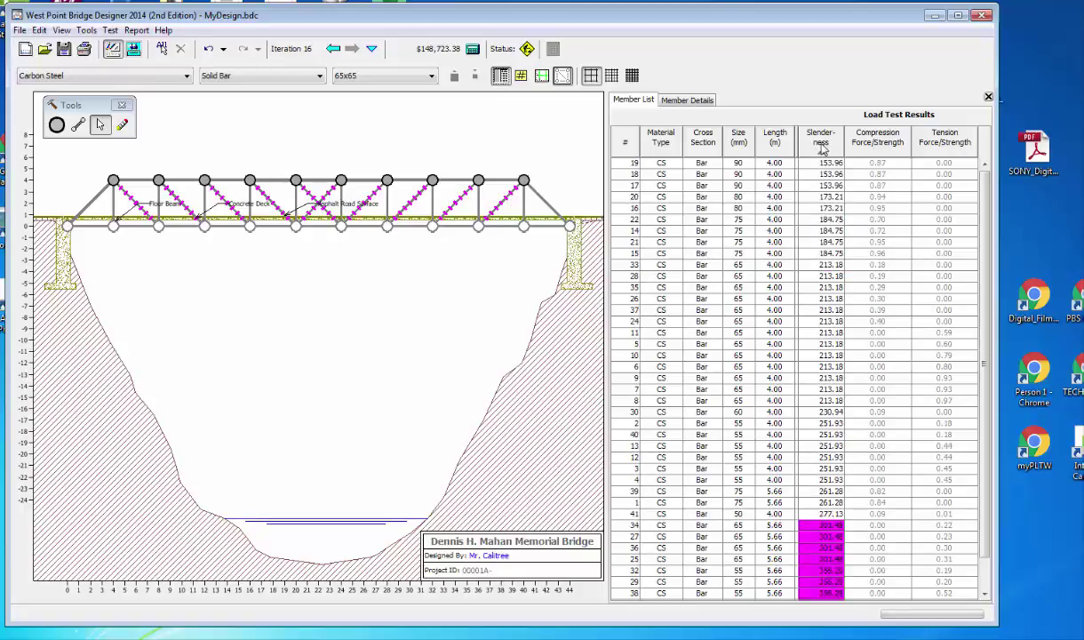
pyautogui.click(824, 140)
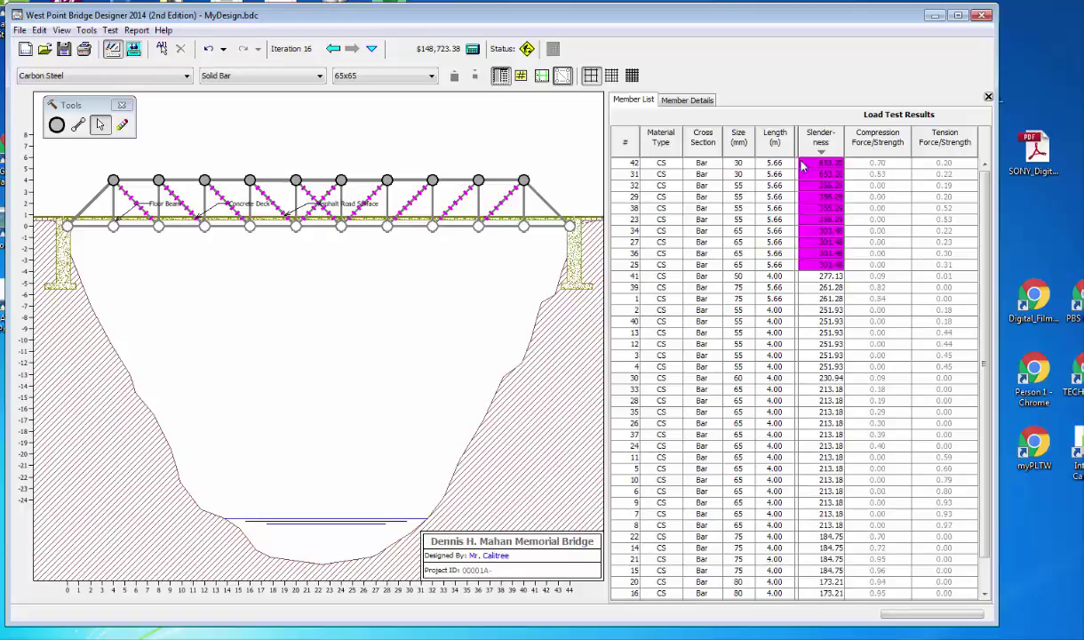
pyautogui.moveTo(755, 162); pyautogui.dragTo(755, 264)
pyautogui.click(454, 77)
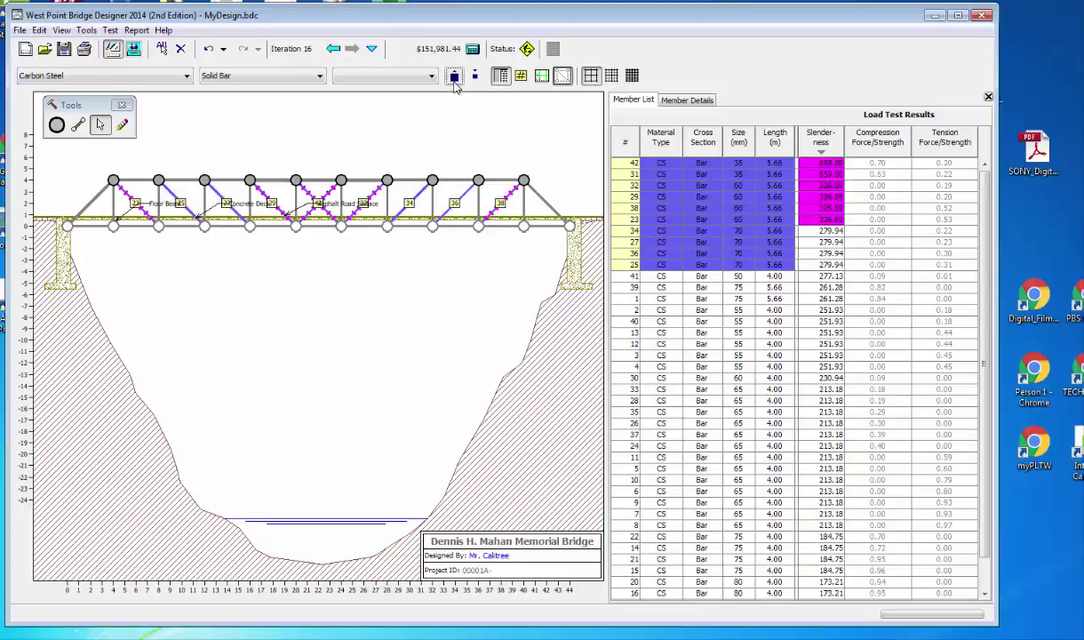
# Step: Enlarge the six magenta-flagged diagonal members two more sizes
pyautogui.moveTo(790, 219); pyautogui.dragTo(782, 162)
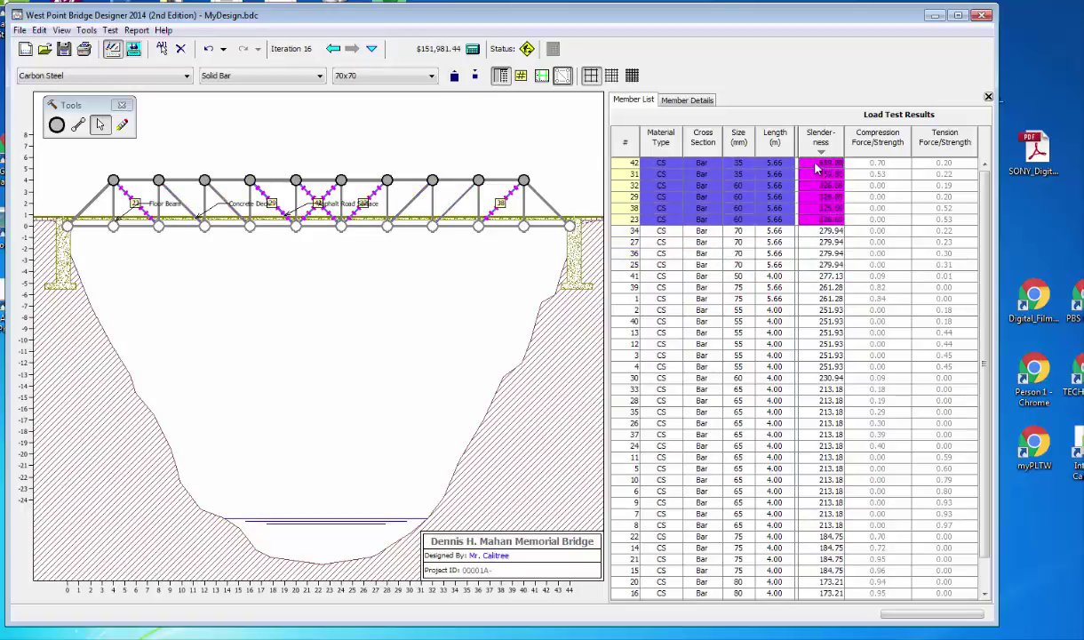
pyautogui.click(454, 76)
pyautogui.click(453, 76)
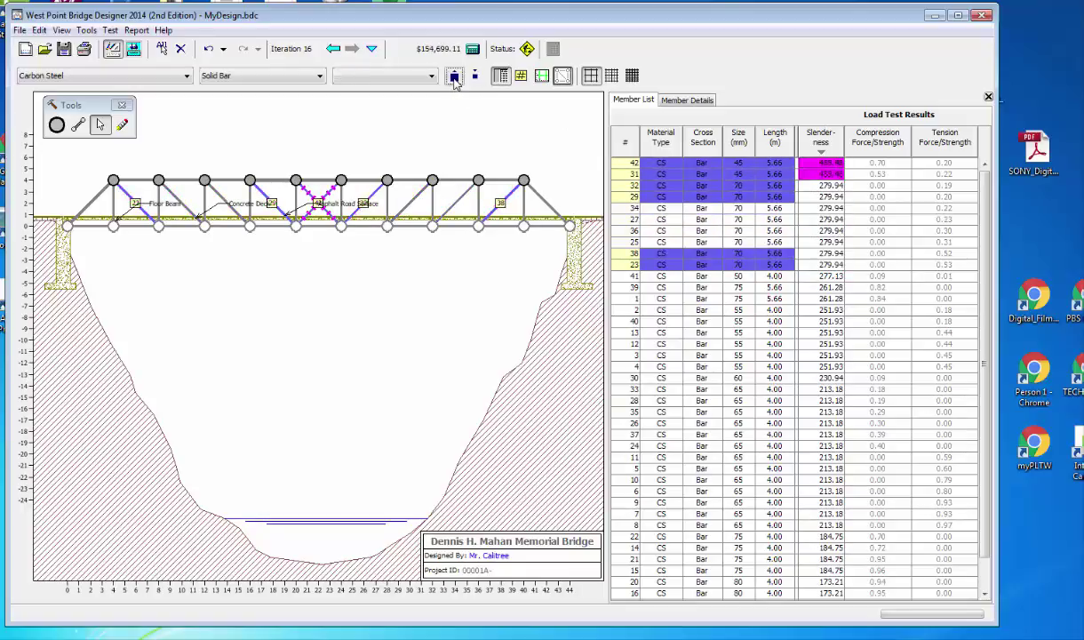
pyautogui.click(778, 253)
# Step: Enlarge members 42 and 31 to 70 mm bars
pyautogui.moveTo(786, 174); pyautogui.dragTo(782, 163)
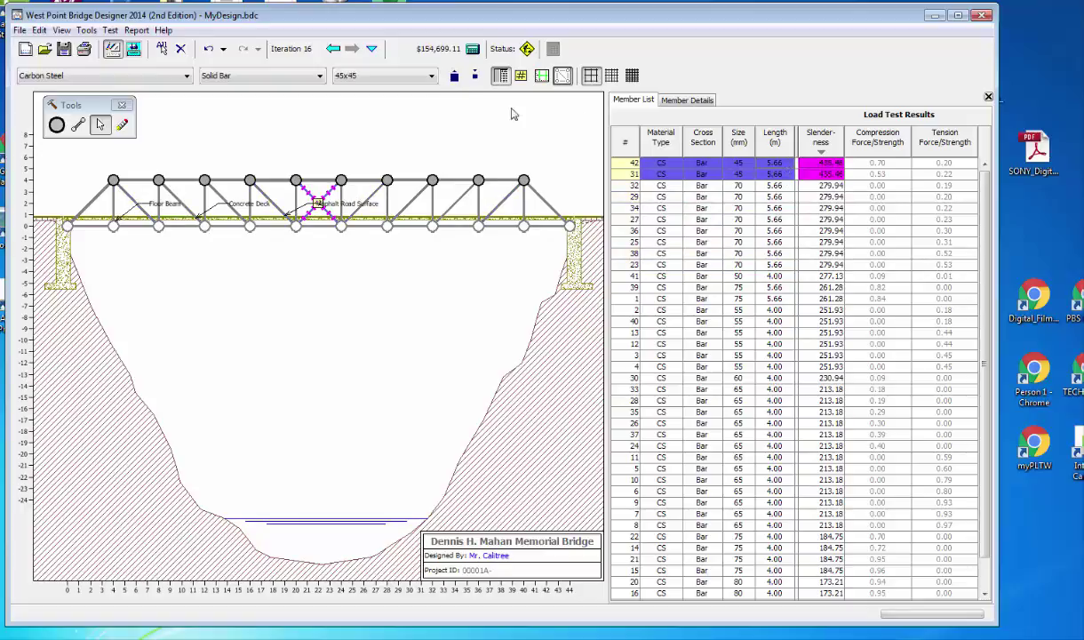
pyautogui.click(454, 77)
pyautogui.click(454, 76)
pyautogui.click(454, 77)
pyautogui.click(454, 76)
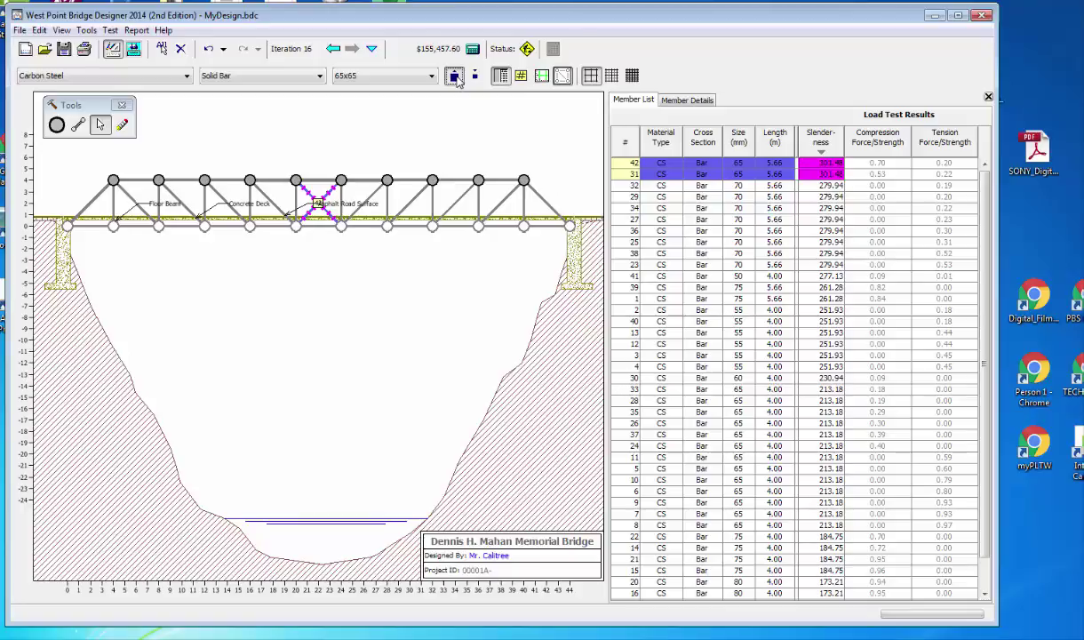
pyautogui.click(454, 76)
pyautogui.click(751, 322)
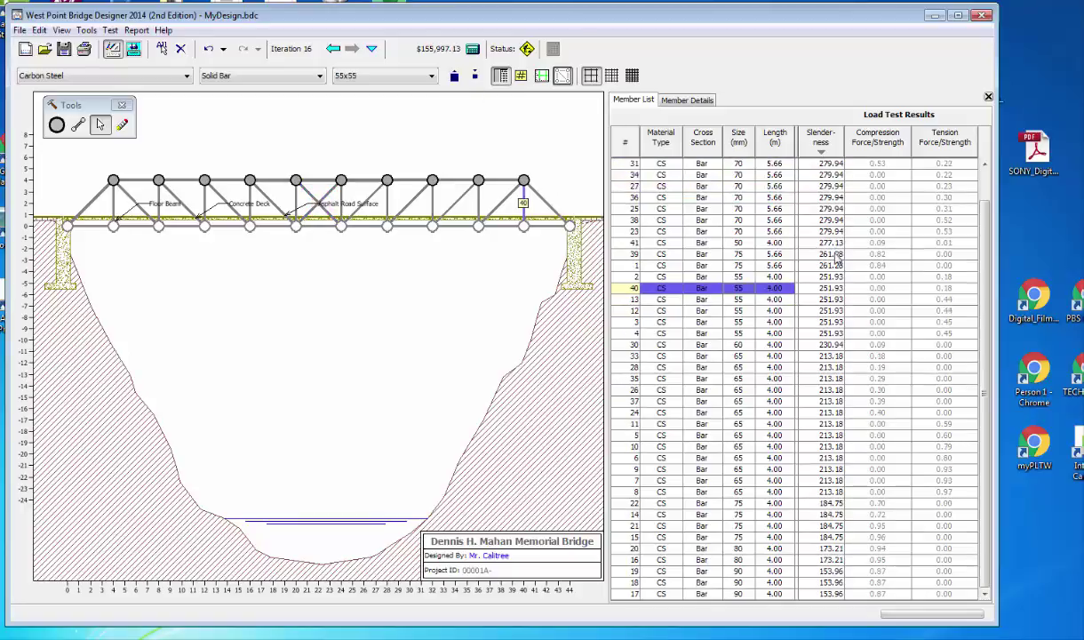
# Step: Run the load test, then enlarge all compression-failing members one size
pyautogui.click(133, 49)
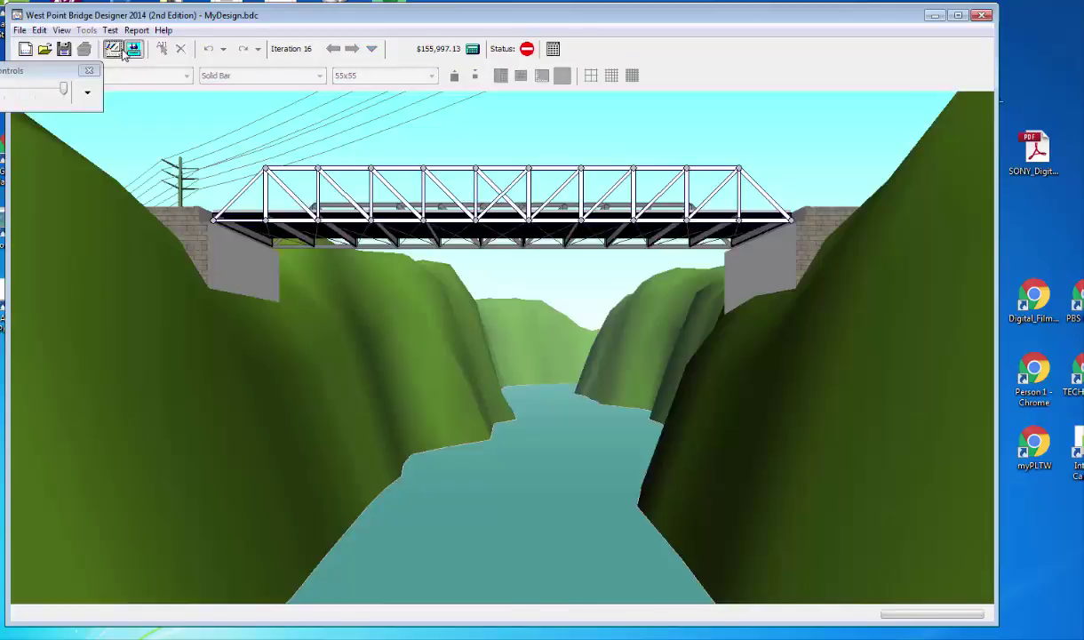
pyautogui.scroll(-1, 777, 255)
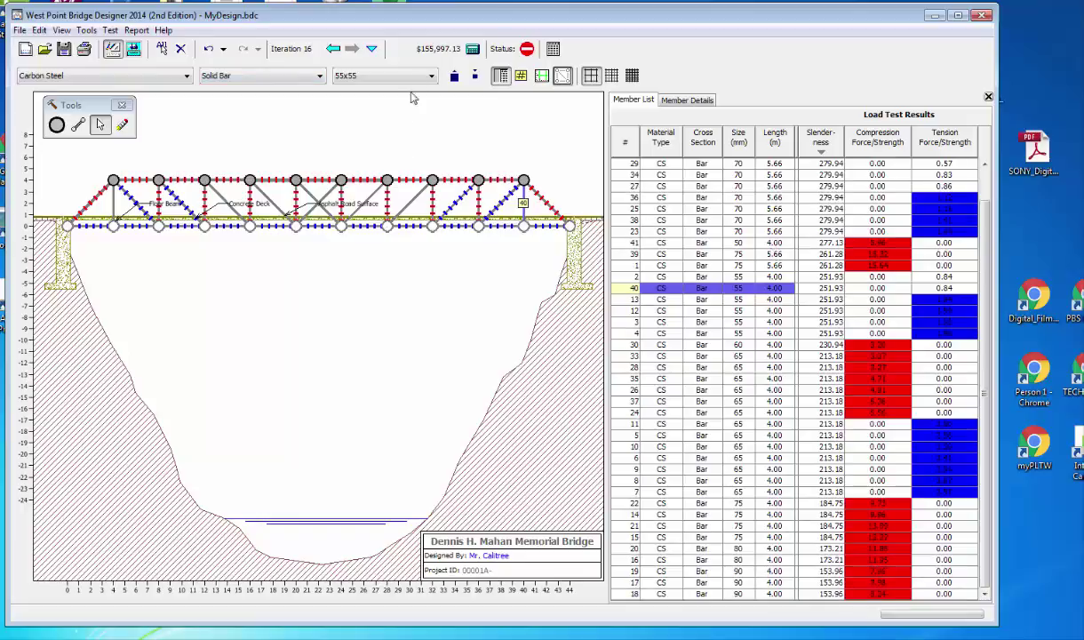
pyautogui.click(782, 219)
pyautogui.click(879, 143)
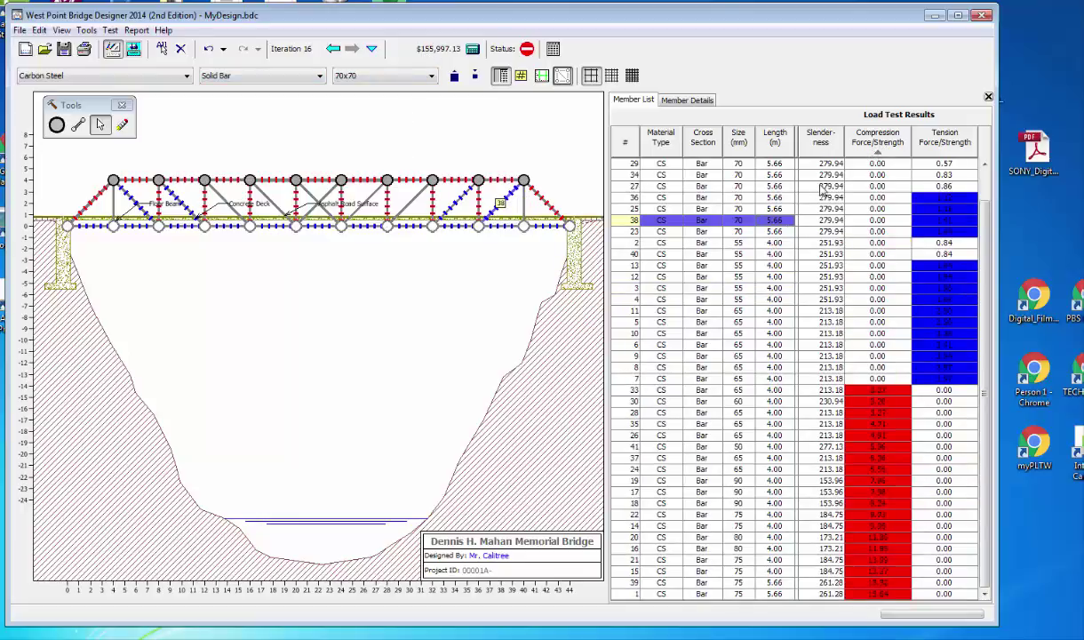
pyautogui.click(879, 147)
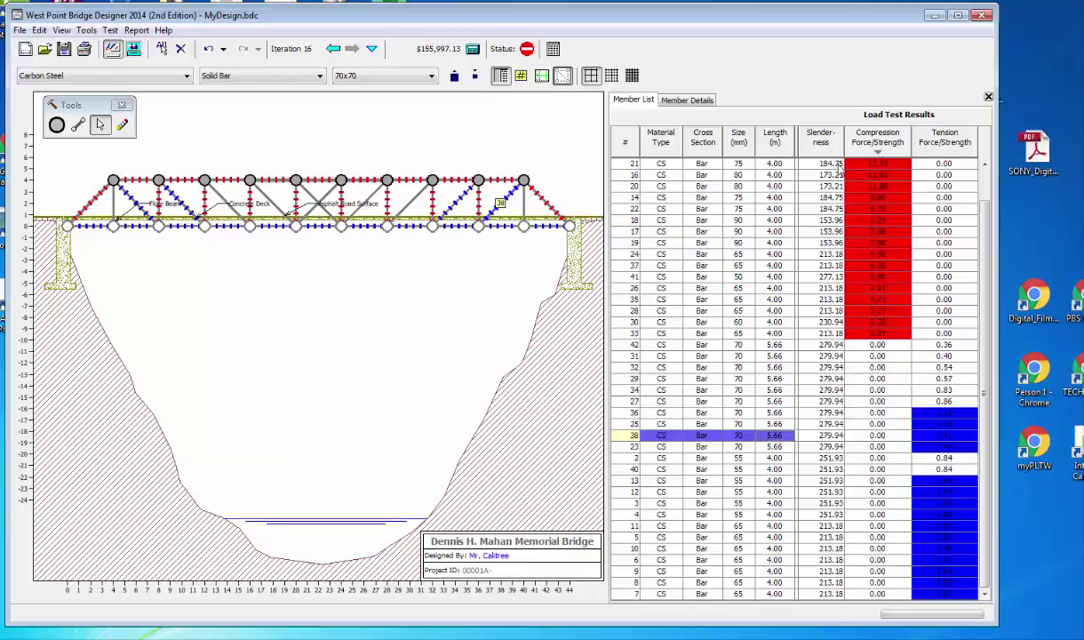
pyautogui.moveTo(836, 165); pyautogui.dragTo(817, 332)
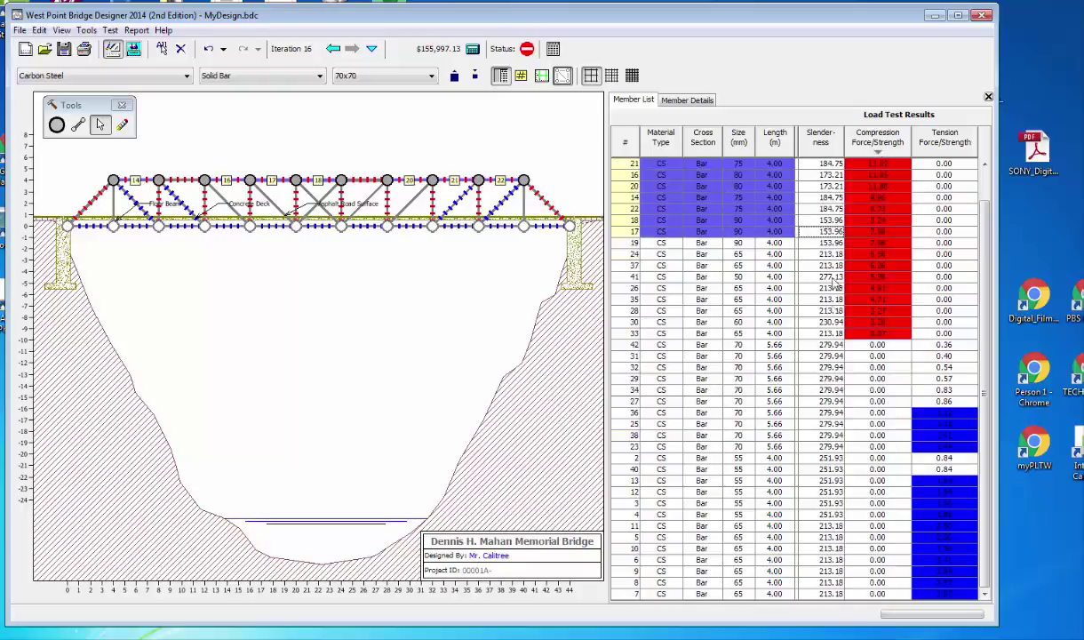
pyautogui.click(454, 77)
# Step: Sort by tension ratio and enlarge all tension-failing members one size
pyautogui.click(941, 163)
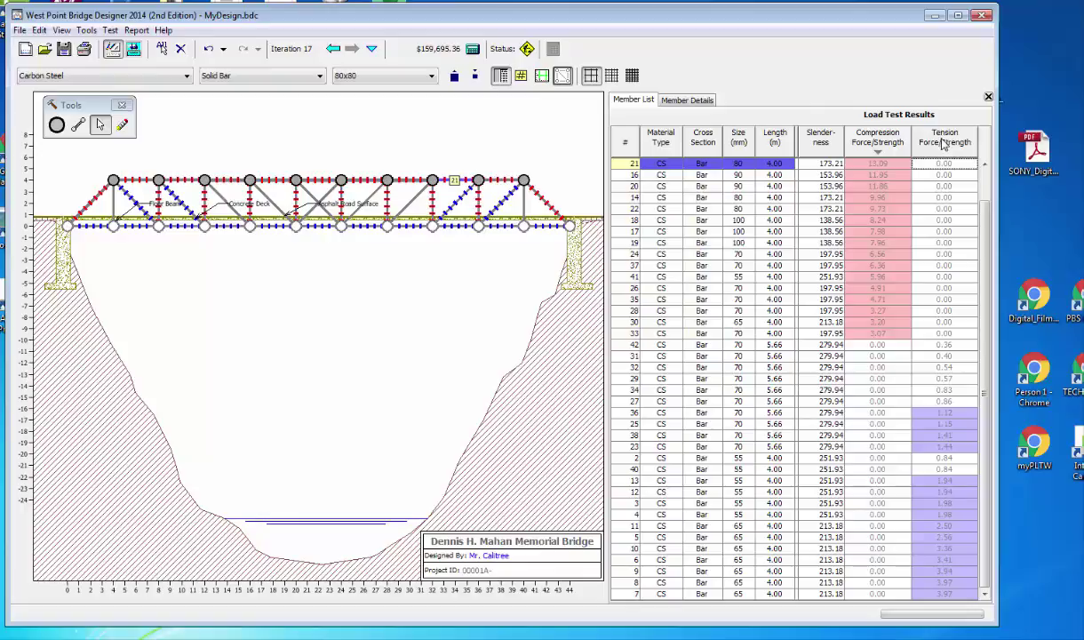
pyautogui.press('Down')
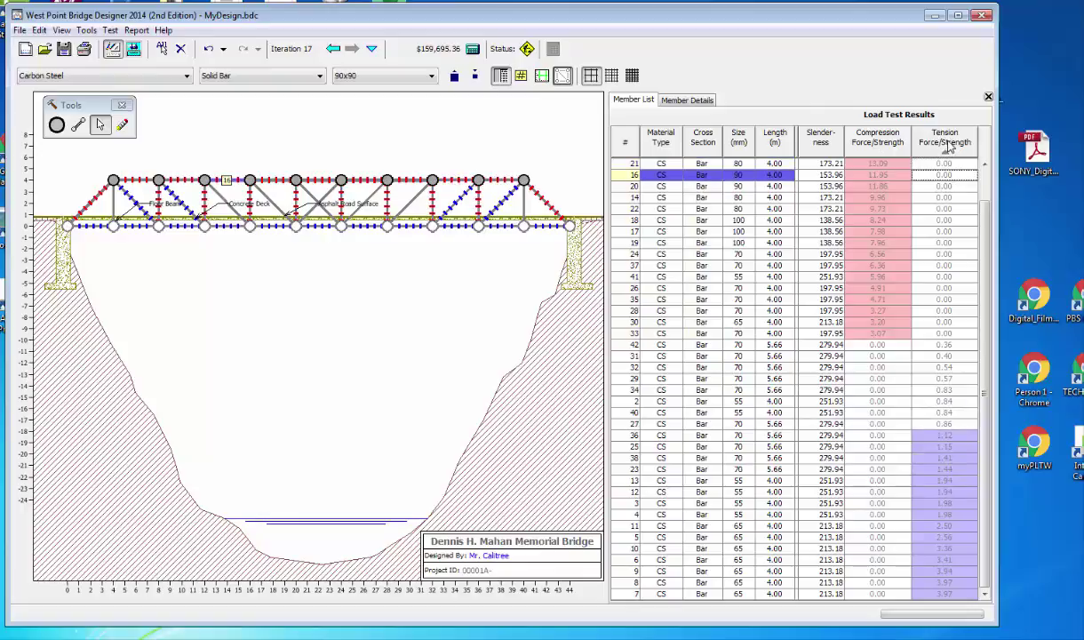
pyautogui.click(946, 144)
pyautogui.moveTo(897, 292); pyautogui.dragTo(893, 163)
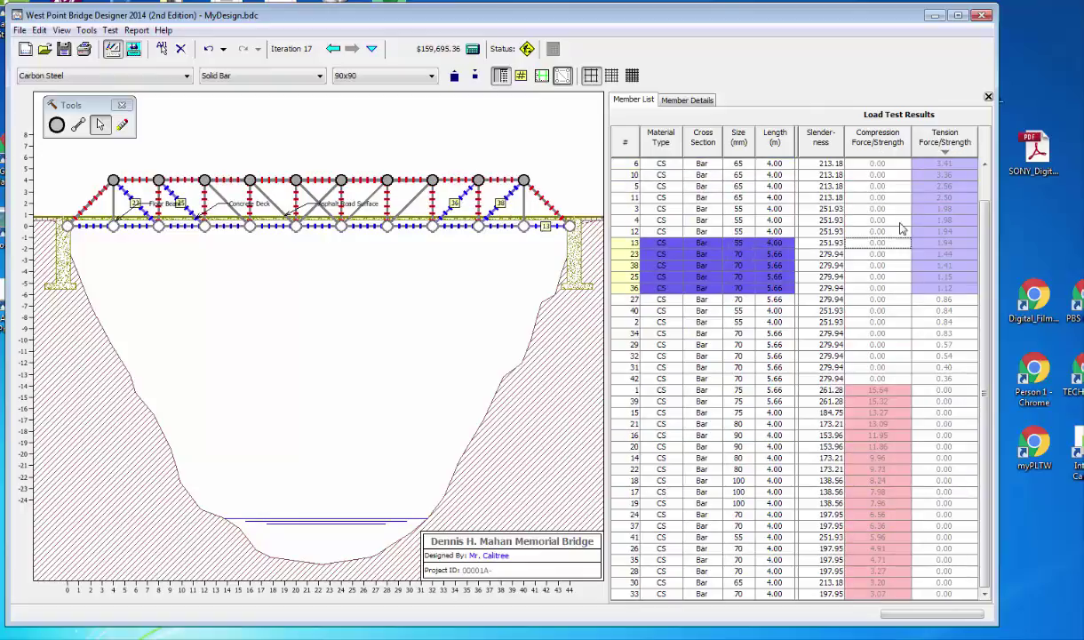
pyautogui.click(454, 77)
# Step: Rerun the load test and enlarge the compression-failing members one size step
pyautogui.click(132, 50)
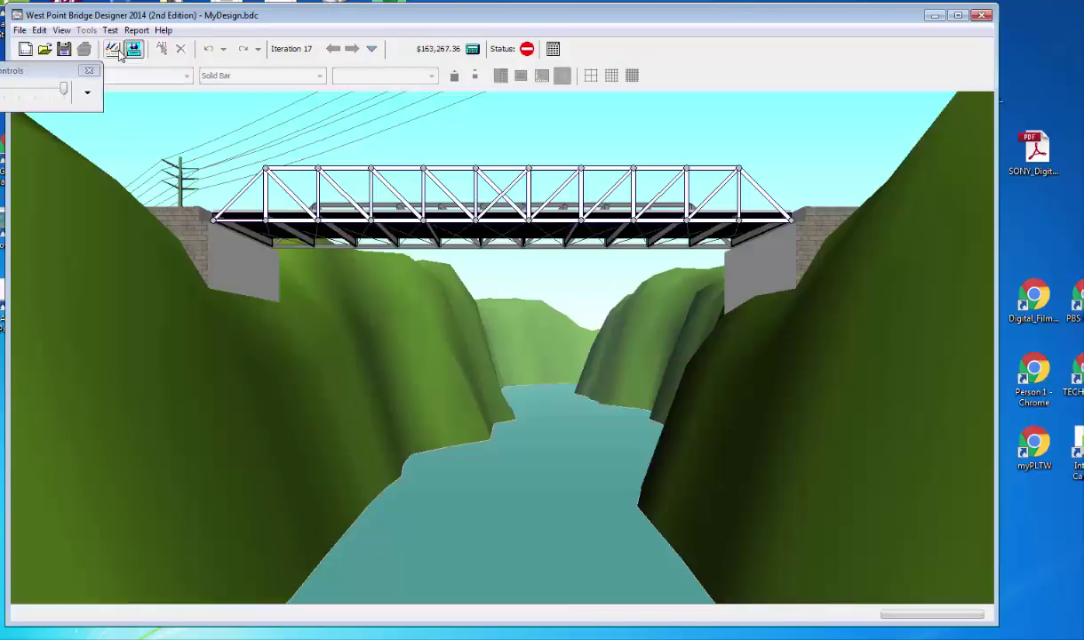
pyautogui.click(115, 50)
pyautogui.click(799, 356)
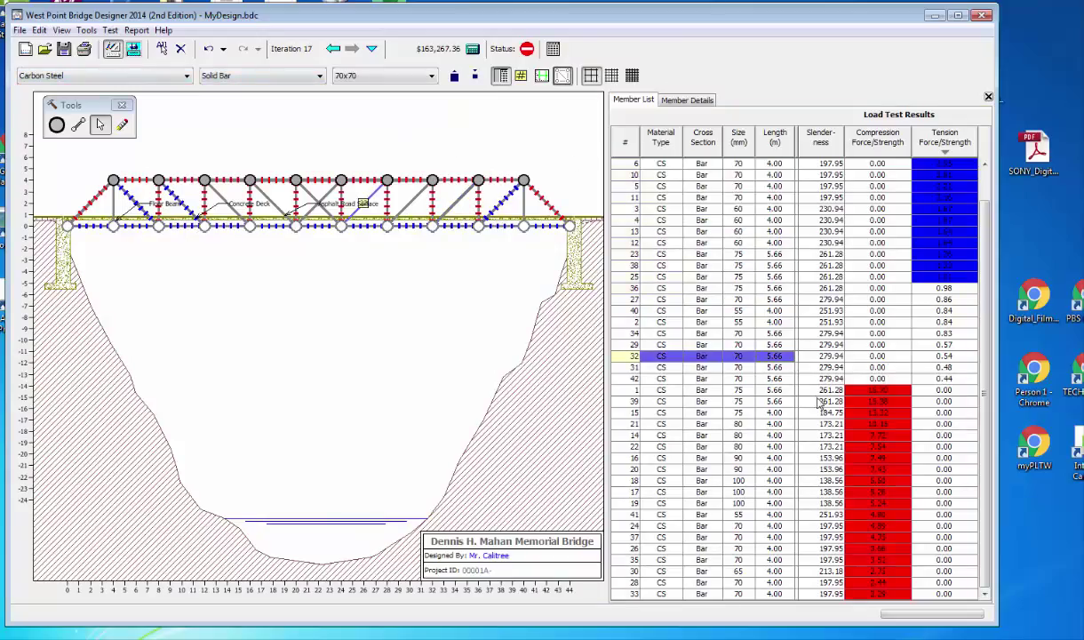
pyautogui.moveTo(817, 390); pyautogui.dragTo(819, 593)
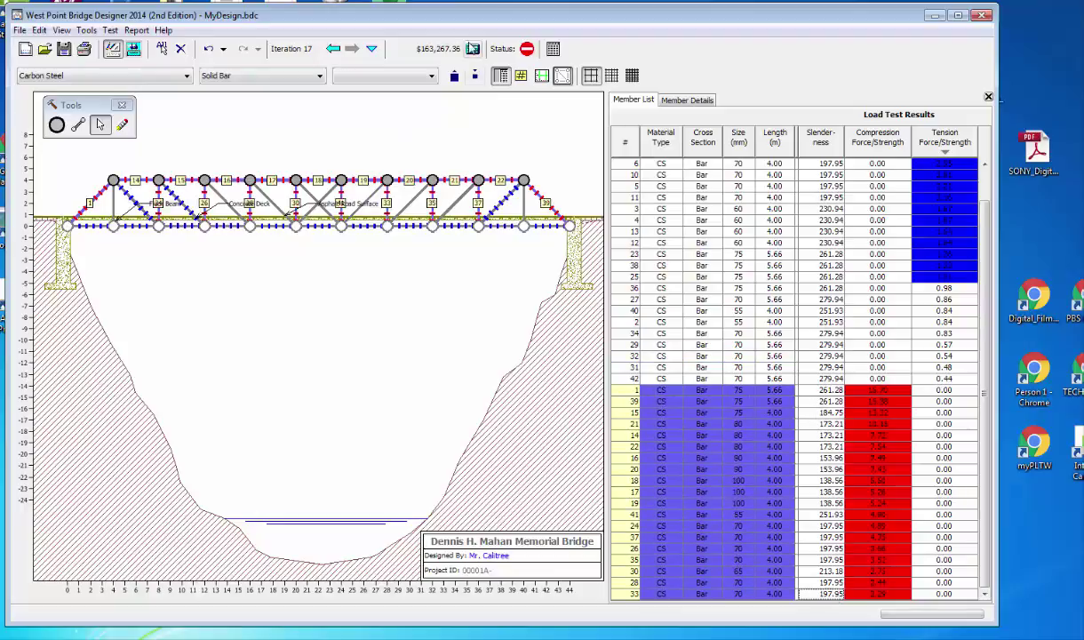
pyautogui.click(454, 76)
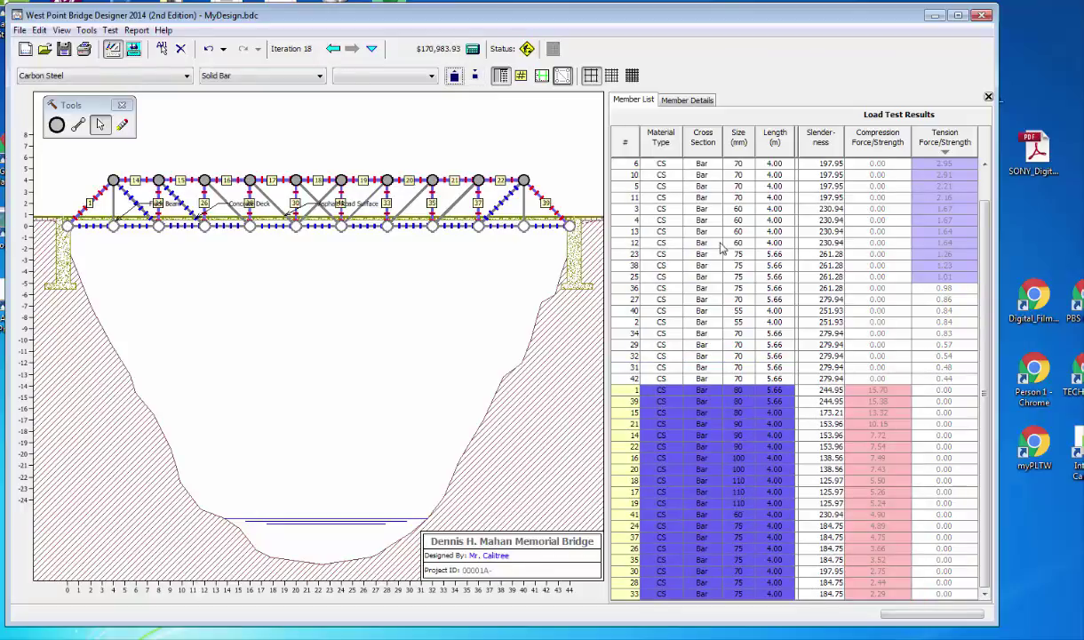
# Step: Enlarge the tension-failing members three size steps
pyautogui.moveTo(722, 253); pyautogui.dragTo(872, 163)
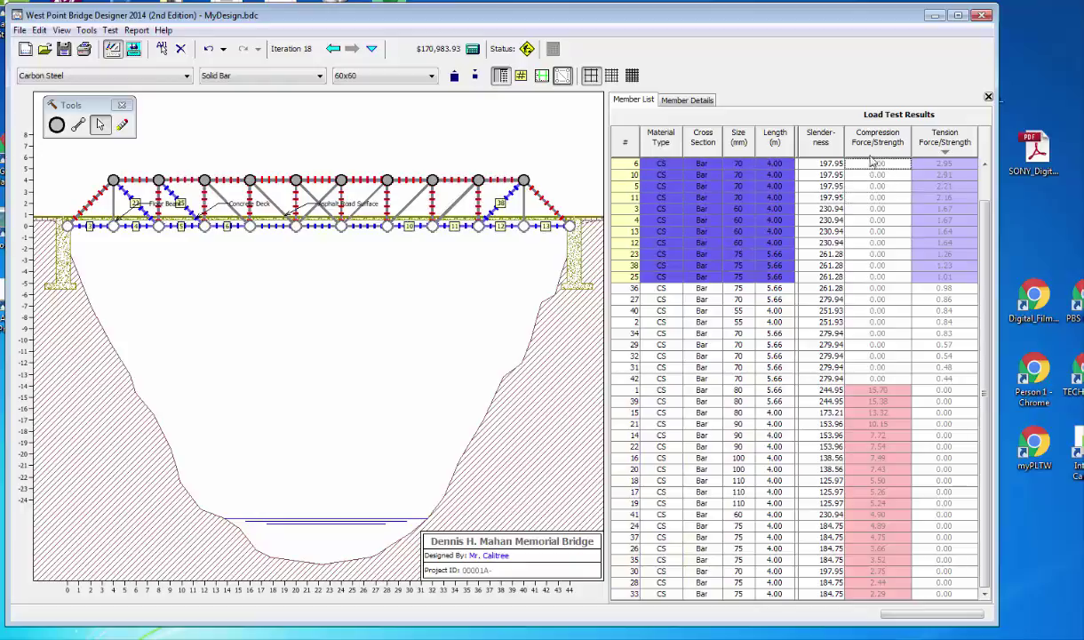
pyautogui.click(454, 77)
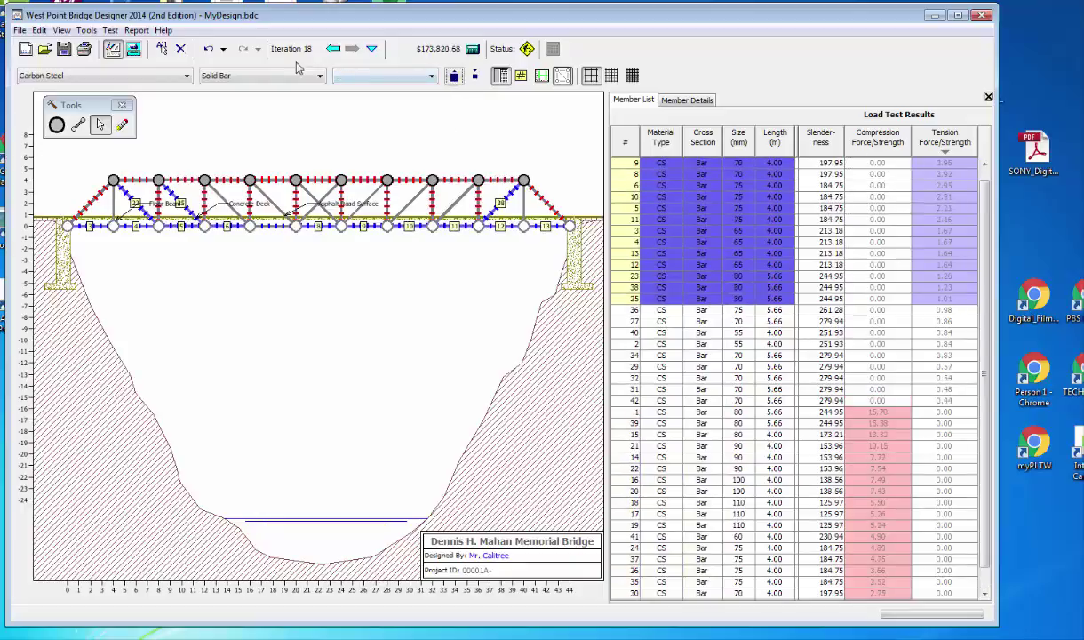
pyautogui.click(454, 77)
pyautogui.click(454, 77)
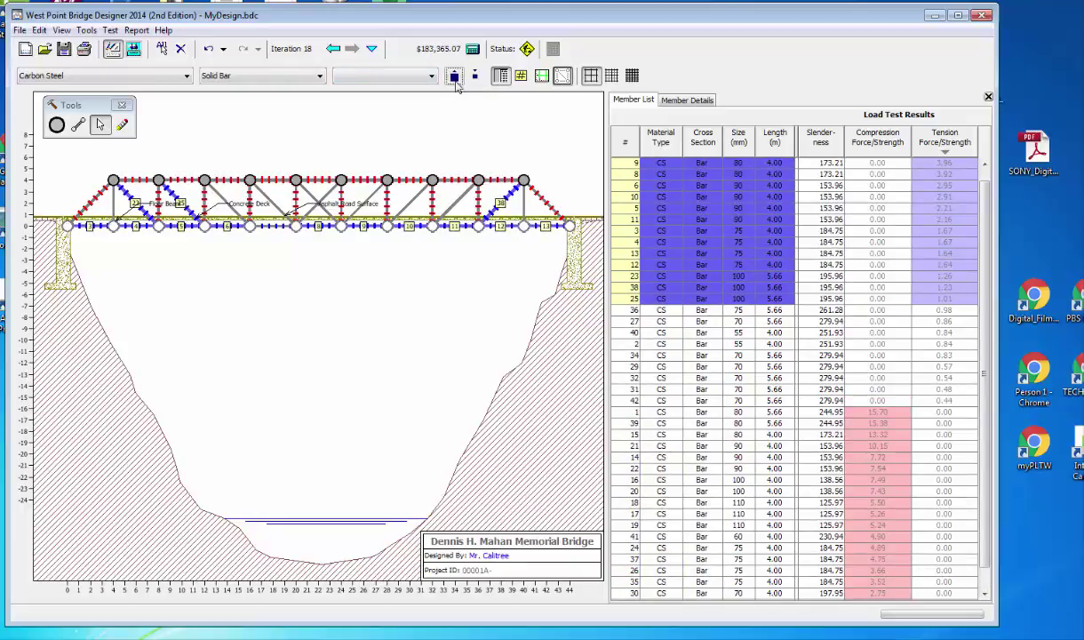
# Step: Enlarge the compression-failing members one more size step and rerun the load test
pyautogui.moveTo(809, 413); pyautogui.dragTo(800, 591)
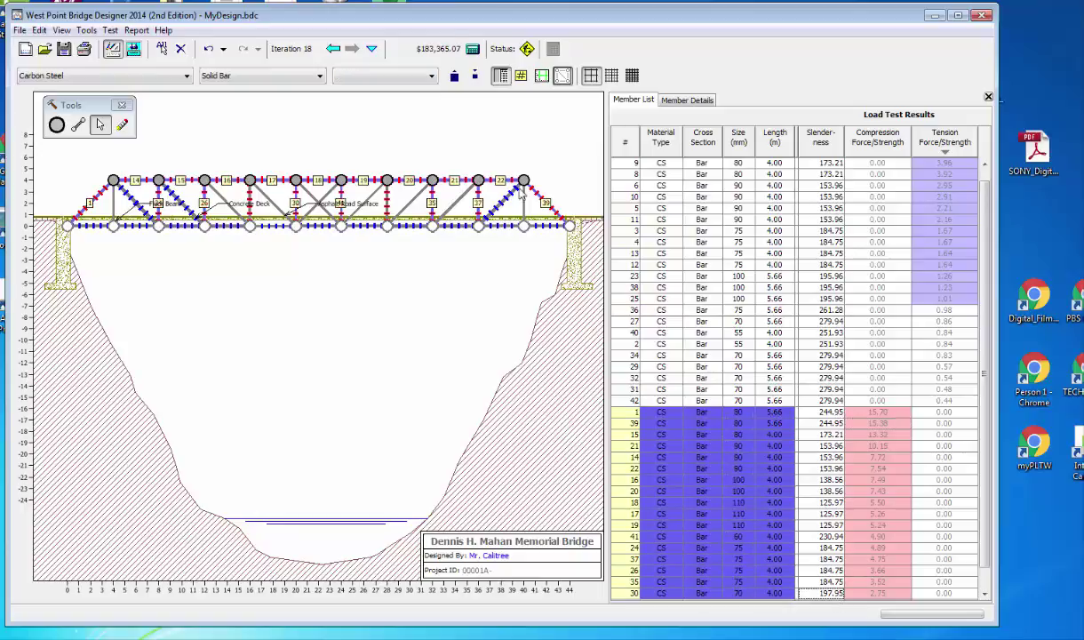
pyautogui.click(454, 76)
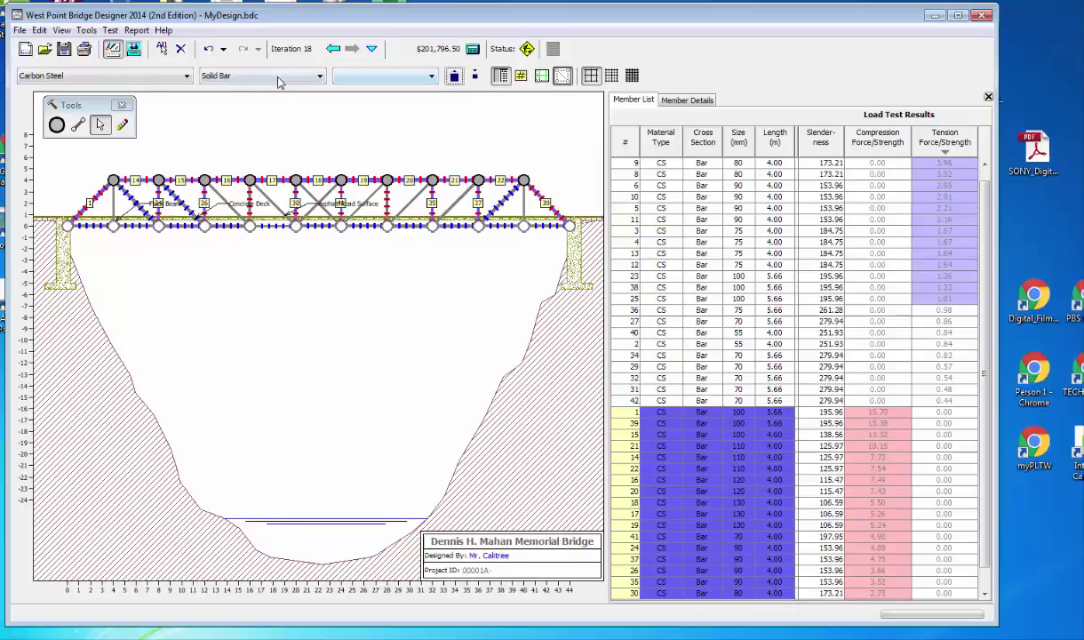
pyautogui.click(133, 49)
# Step: Enlarge the members still failing in tension, starting at member 13, two size steps and retest
pyautogui.click(847, 261)
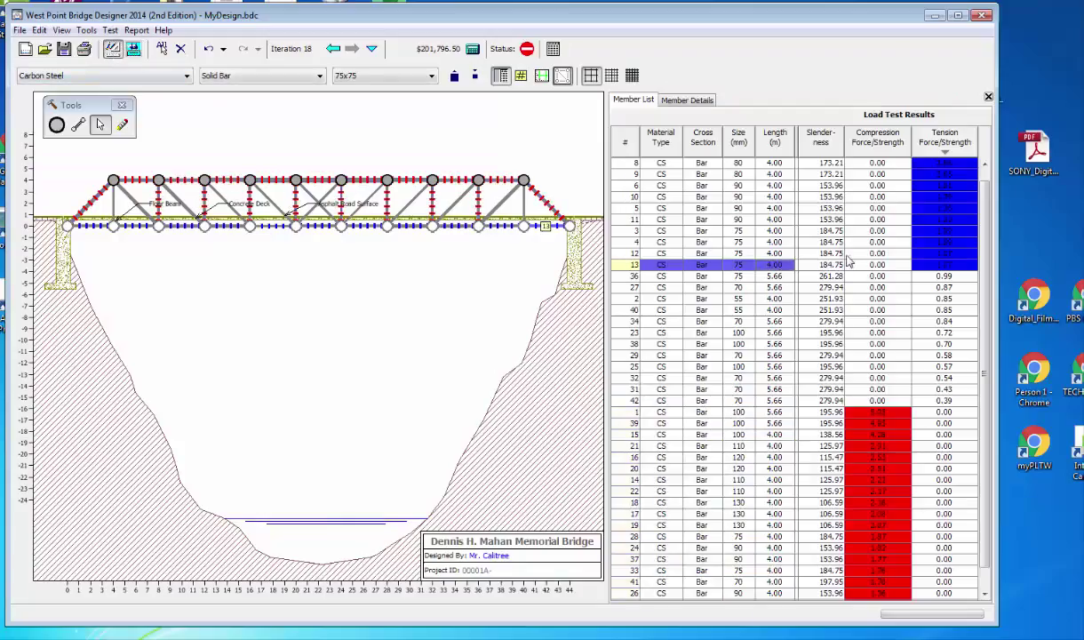
pyautogui.moveTo(860, 267); pyautogui.dragTo(853, 163)
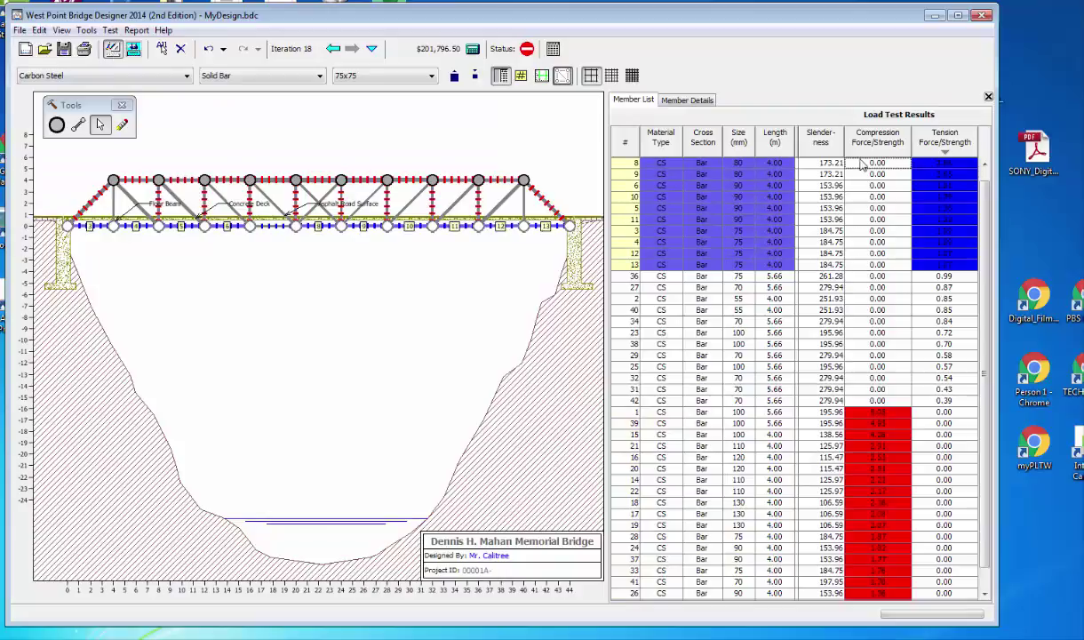
pyautogui.click(454, 76)
pyautogui.click(454, 76)
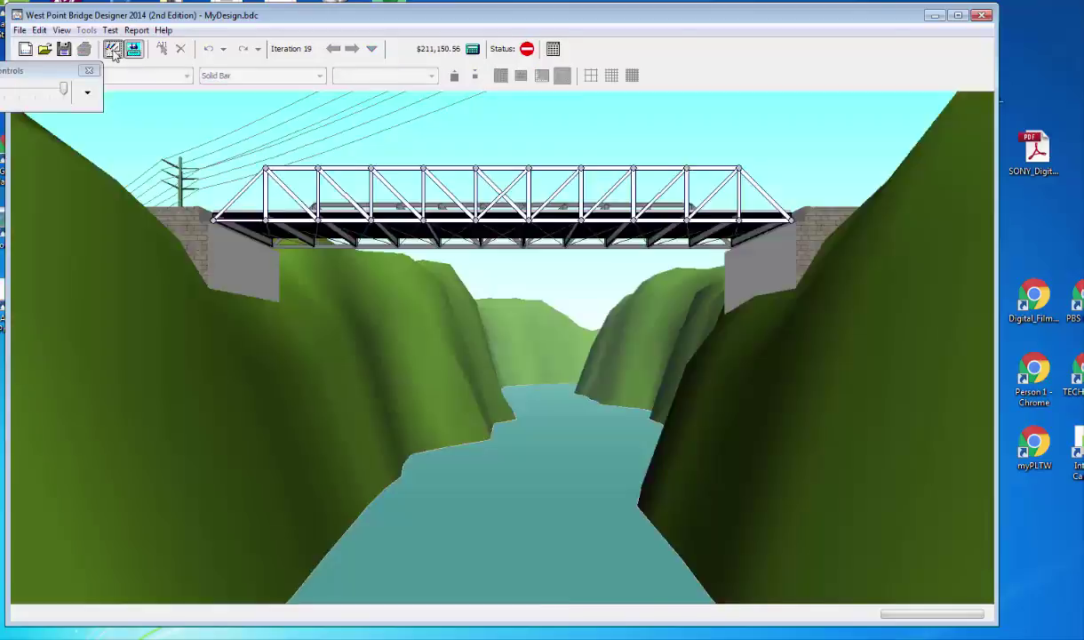
pyautogui.click(133, 49)
# Step: Enlarge members 7 through 10 two size steps and rerun the load test
pyautogui.moveTo(893, 208); pyautogui.dragTo(884, 162)
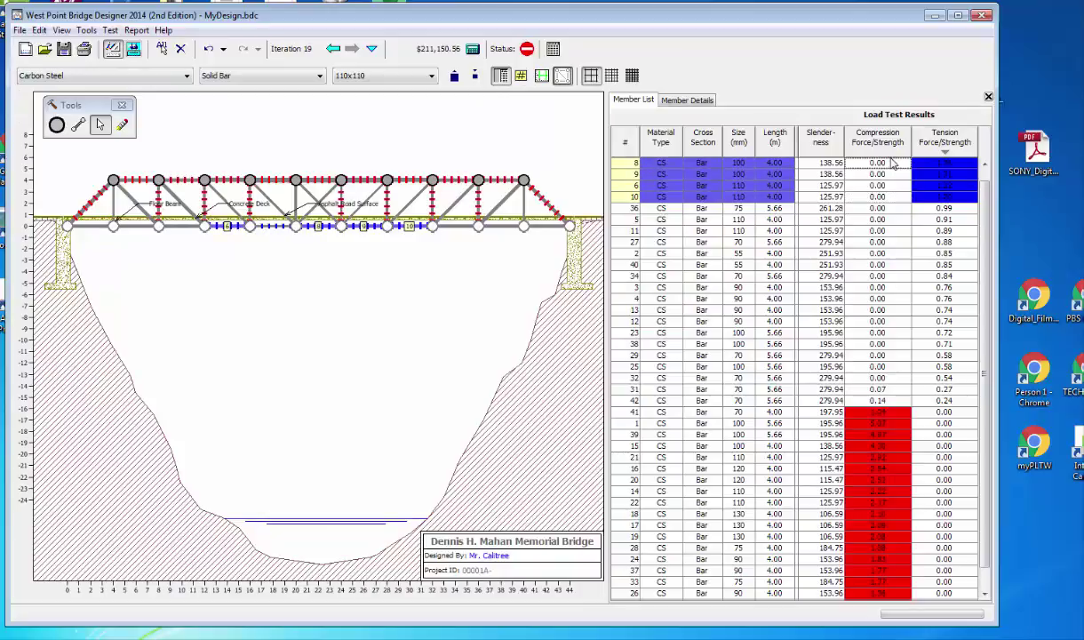
pyautogui.moveTo(889, 208); pyautogui.dragTo(884, 163)
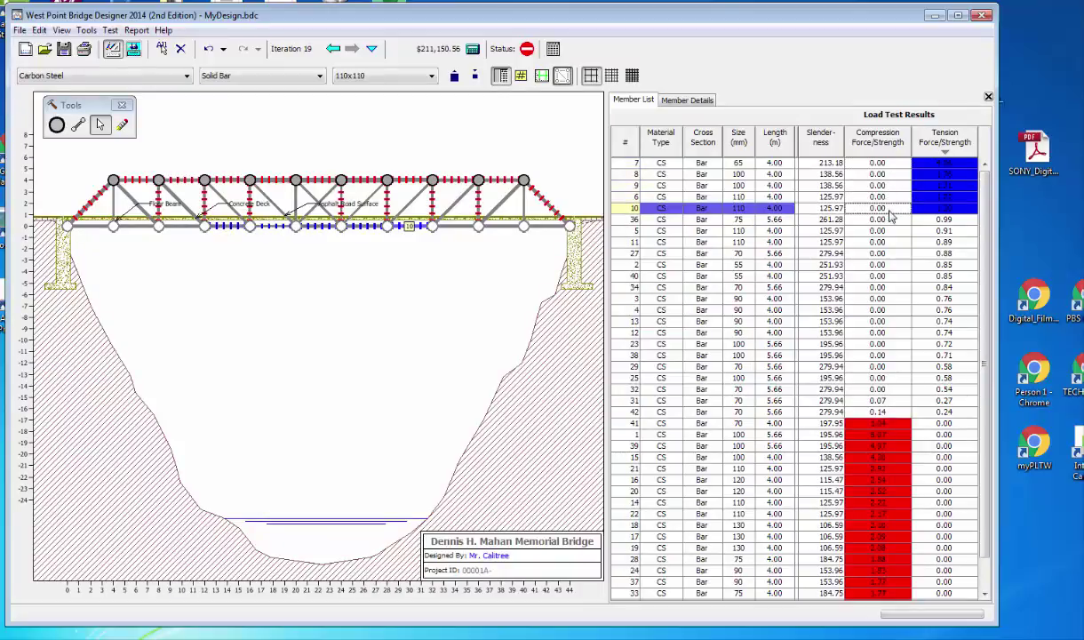
pyautogui.click(454, 78)
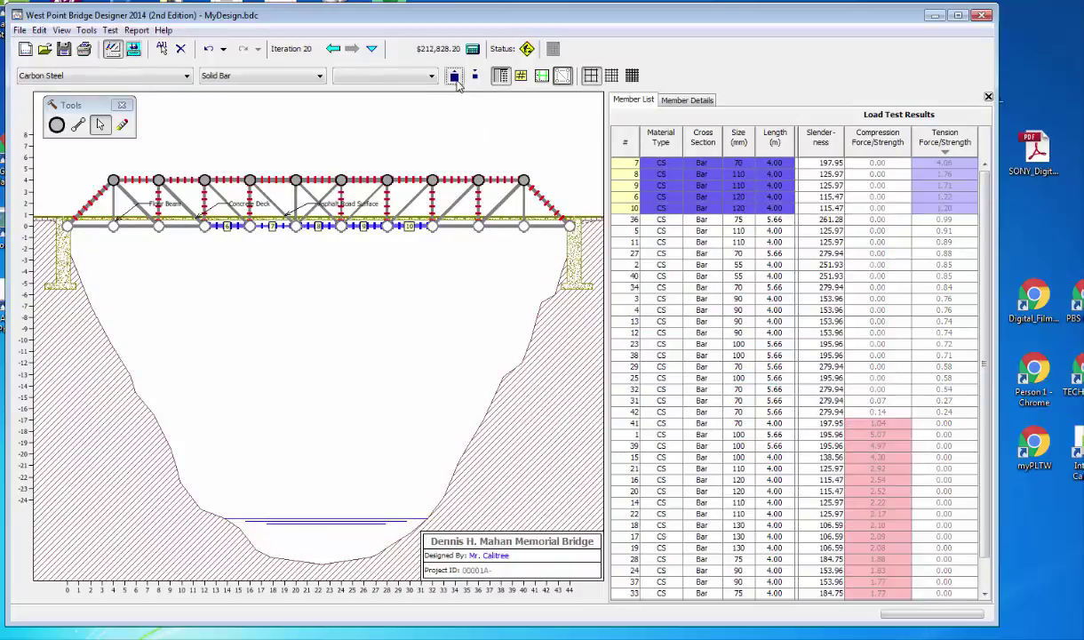
pyautogui.click(455, 78)
pyautogui.click(134, 48)
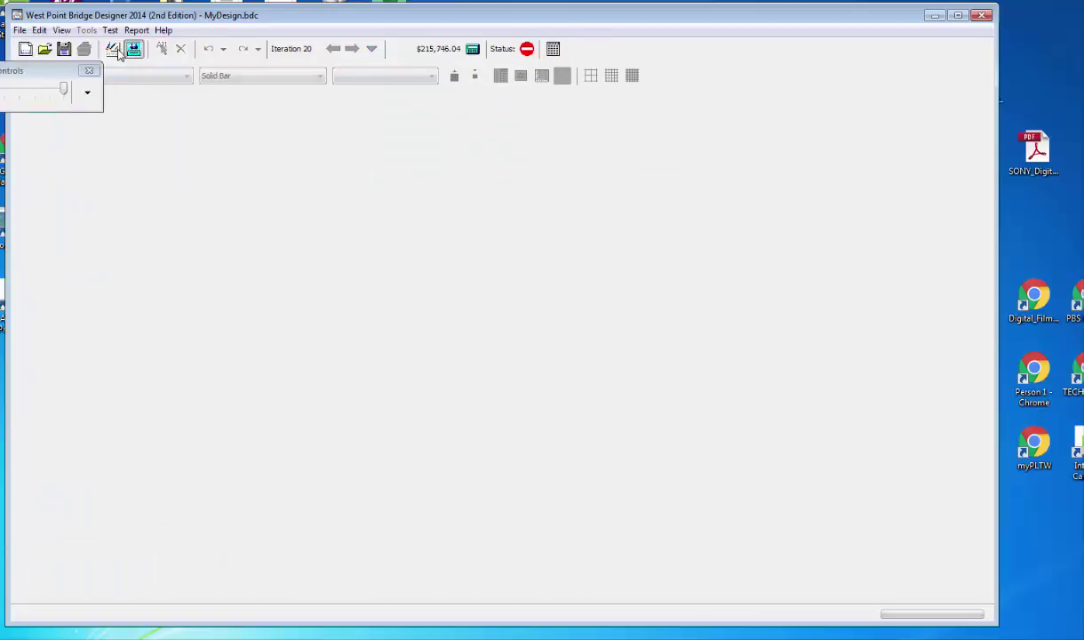
# Step: Enlarge members 7, 8 and 9 one size step and retest
pyautogui.moveTo(848, 187); pyautogui.dragTo(849, 165)
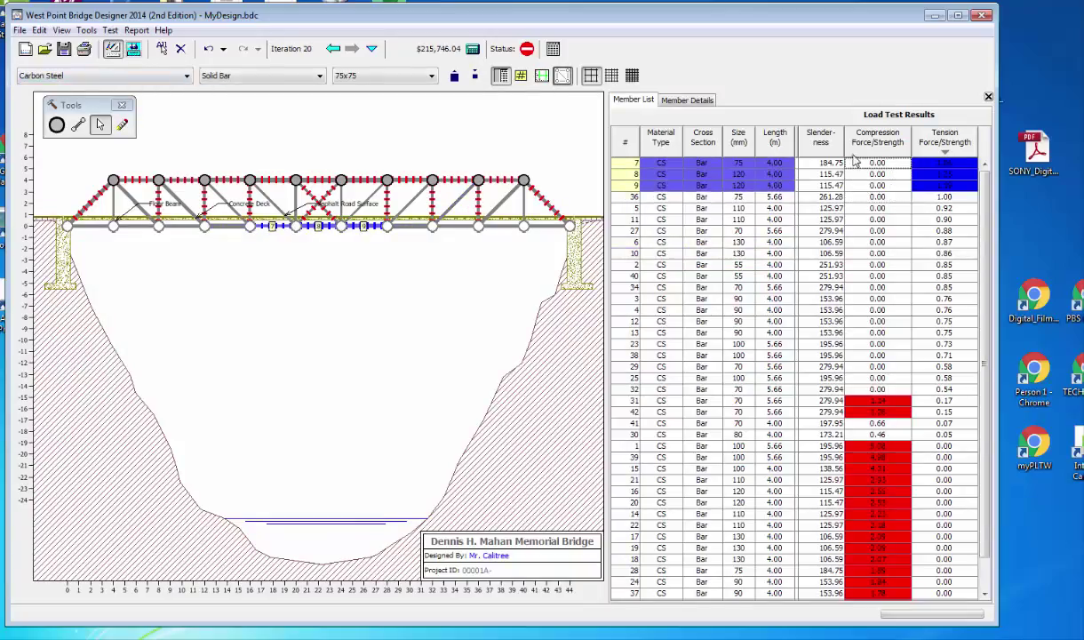
pyautogui.click(454, 77)
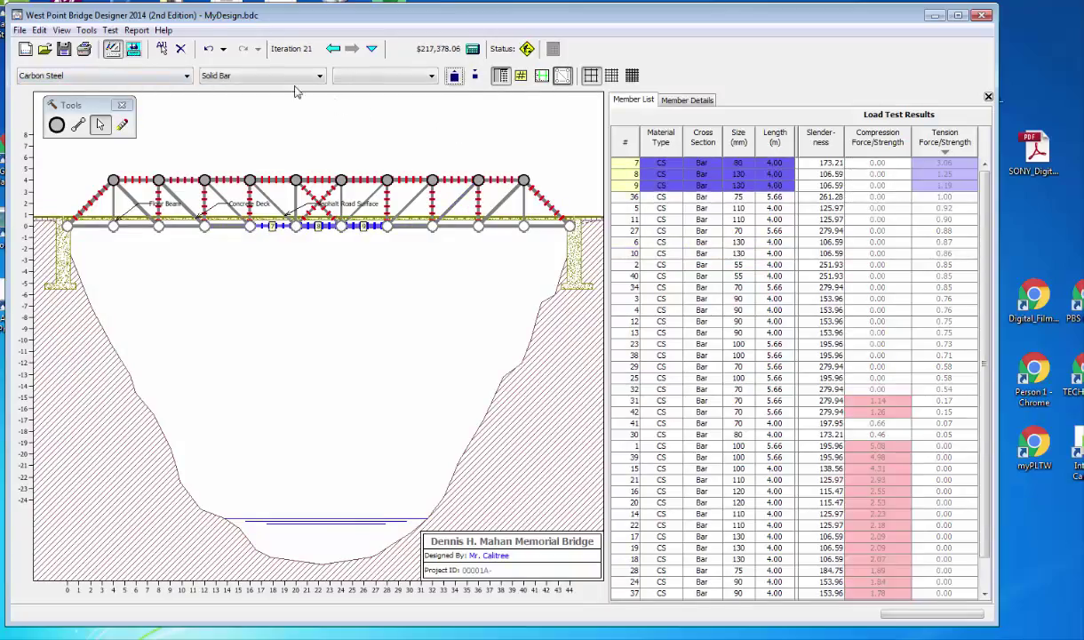
pyautogui.click(133, 49)
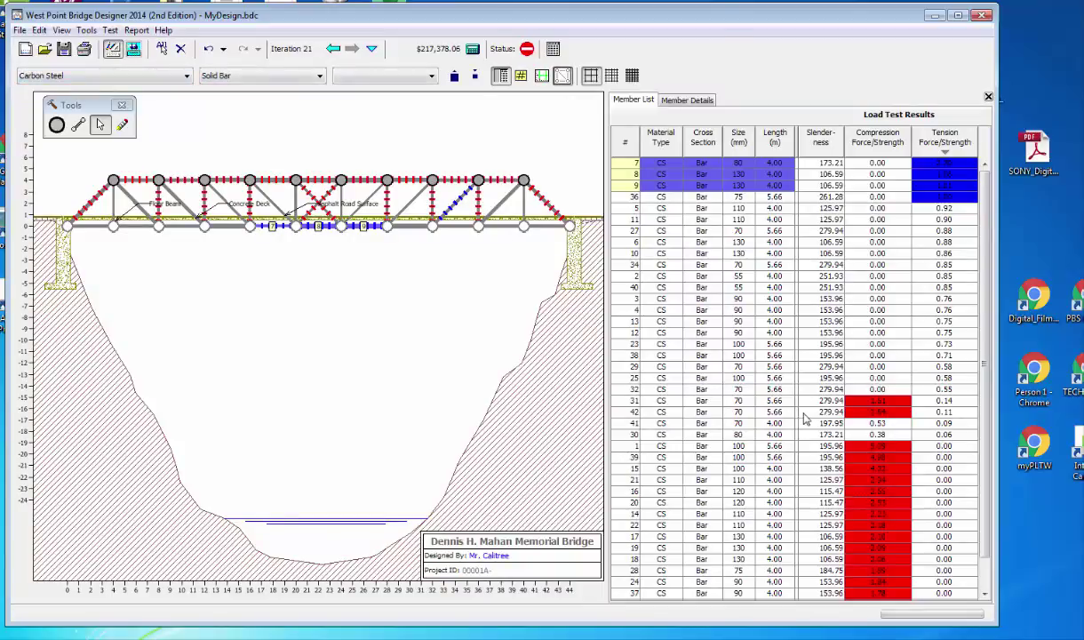
# Step: Enlarge members 31, 42 and the compression-stressed block one size step, then retest
pyautogui.moveTo(804, 400); pyautogui.dragTo(816, 414)
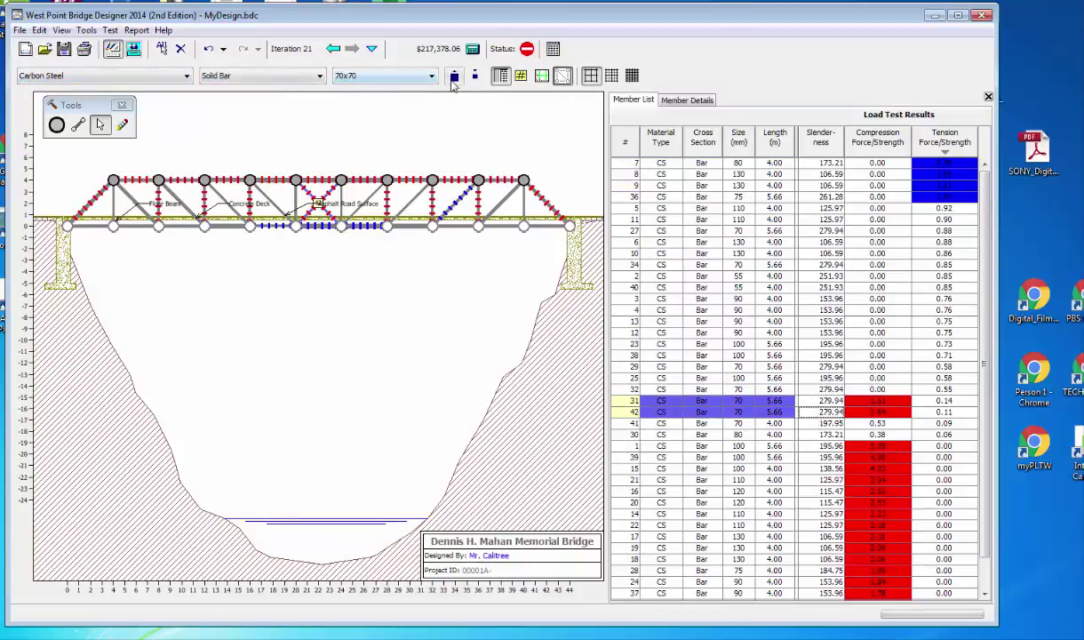
pyautogui.scroll(-1, 430, 78)
pyautogui.click(776, 481)
pyautogui.moveTo(852, 446); pyautogui.dragTo(821, 592)
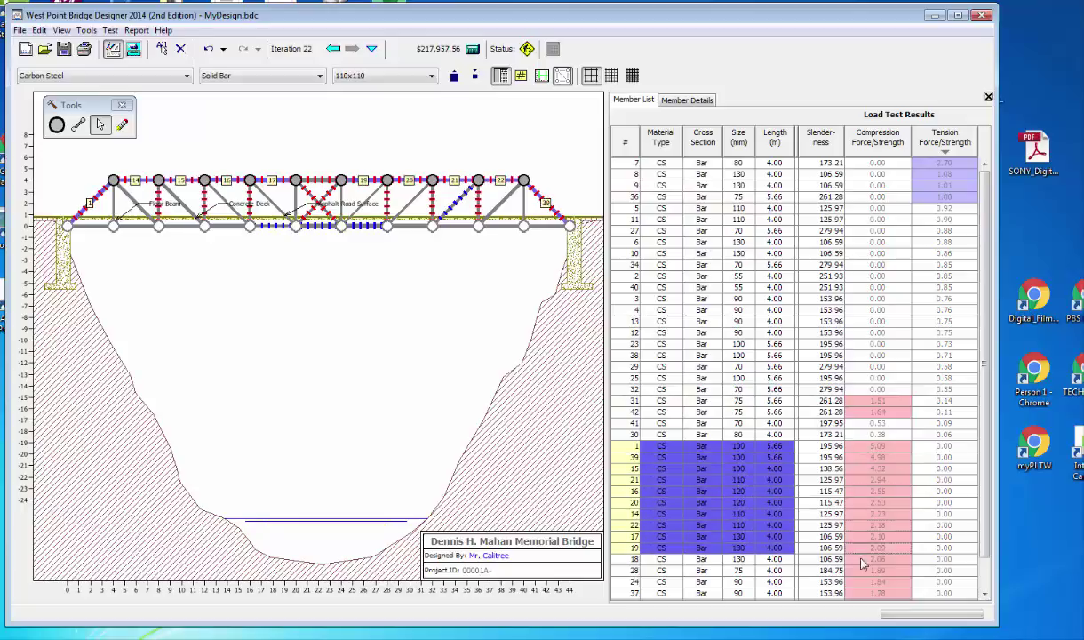
pyautogui.click(453, 76)
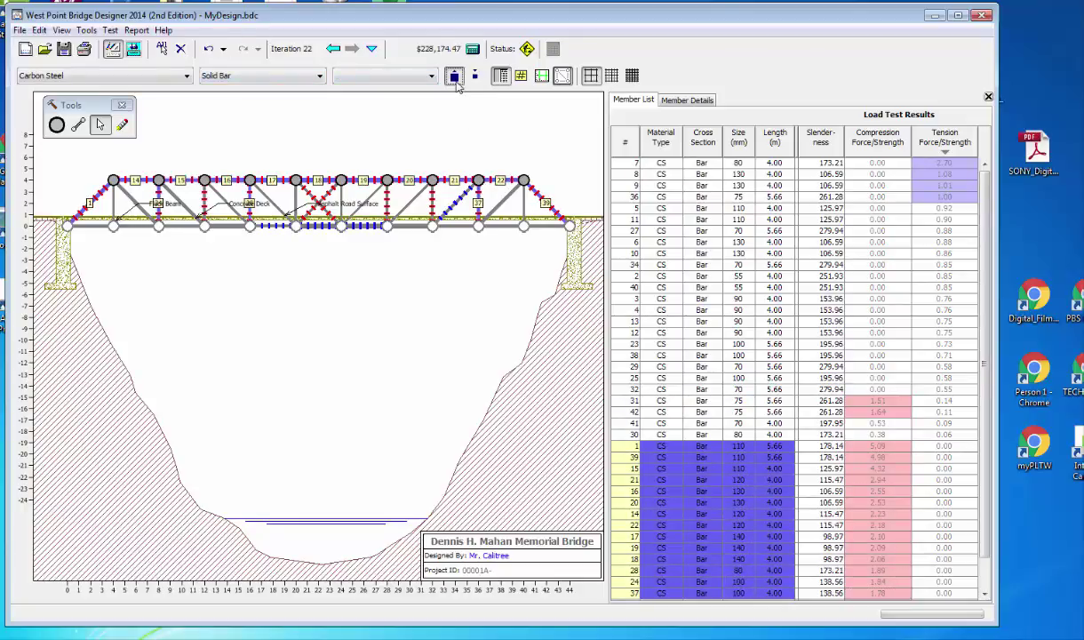
pyautogui.click(134, 50)
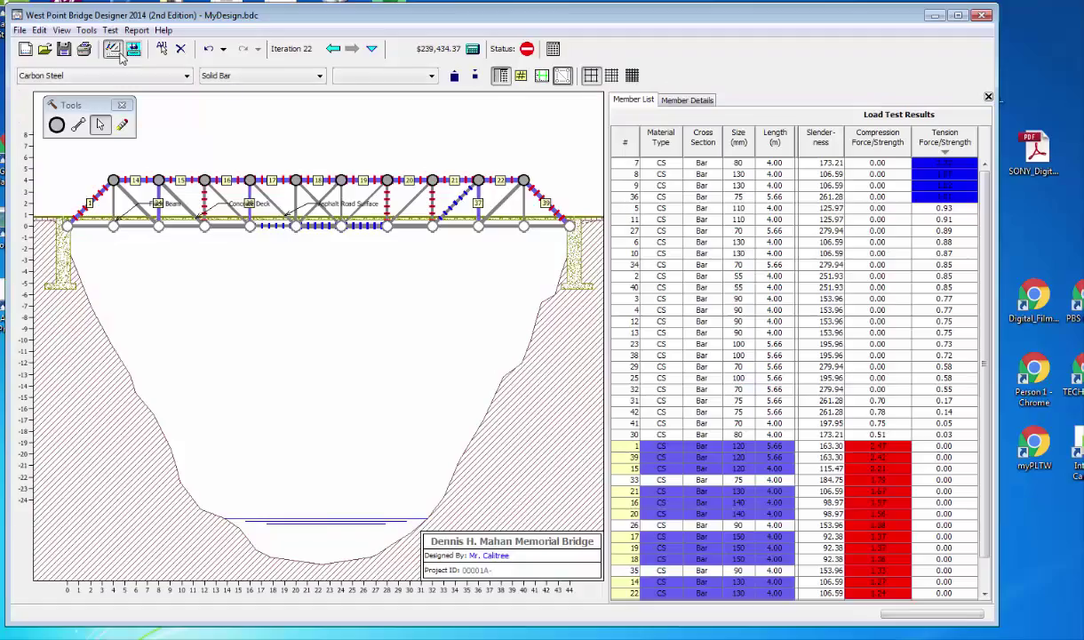
# Step: Enlarge tension members 7, 8, 9 and 36 two size steps and rerun the load test
pyautogui.click(758, 275)
pyautogui.moveTo(831, 197); pyautogui.dragTo(835, 163)
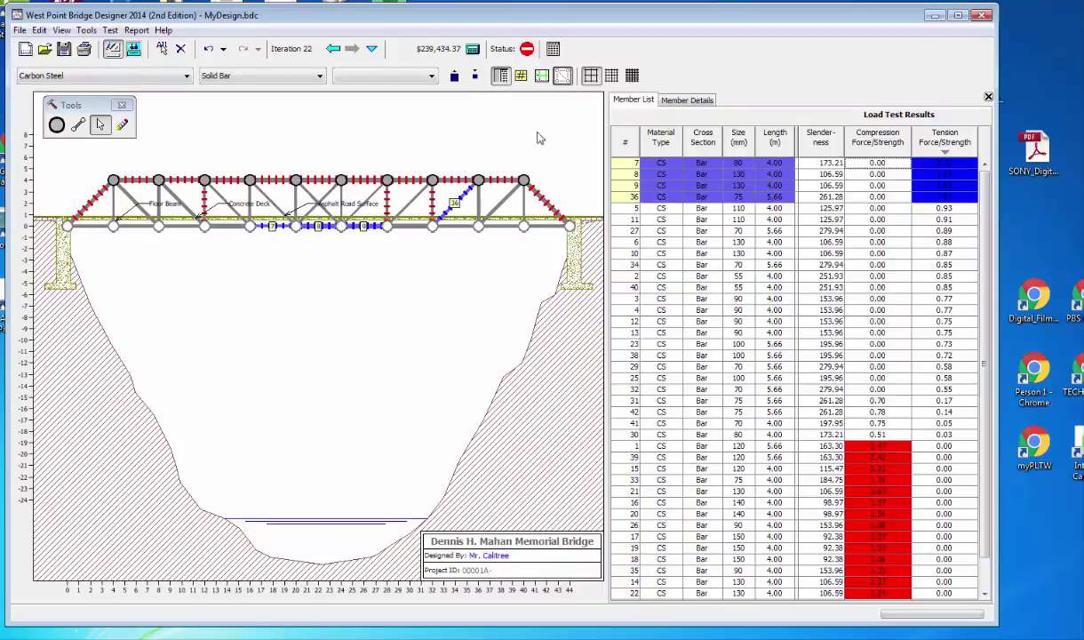
pyautogui.click(453, 77)
pyautogui.click(453, 76)
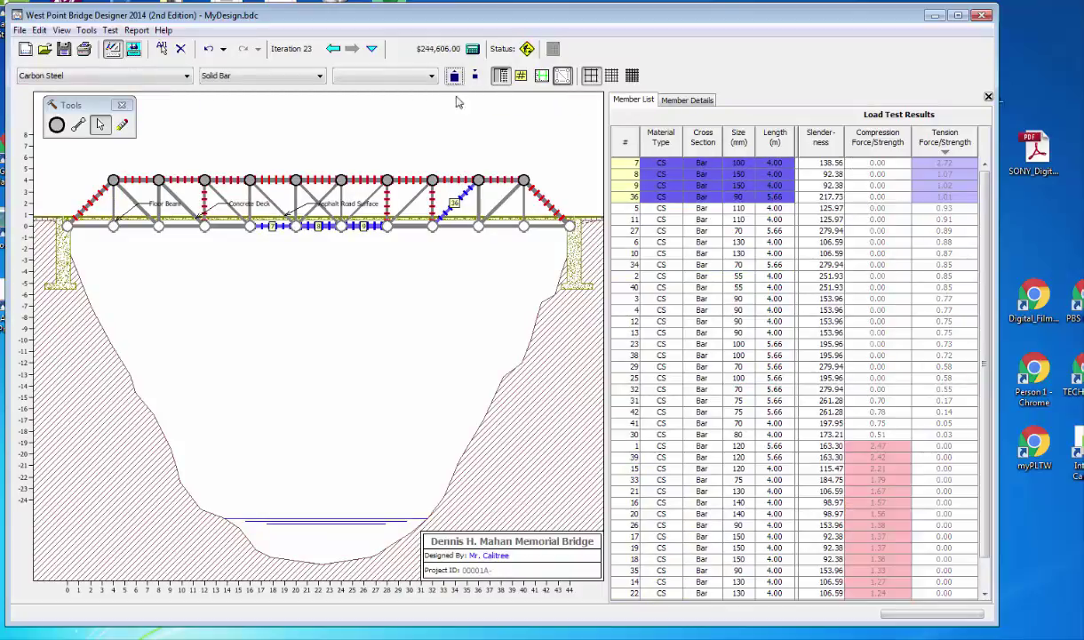
pyautogui.click(134, 50)
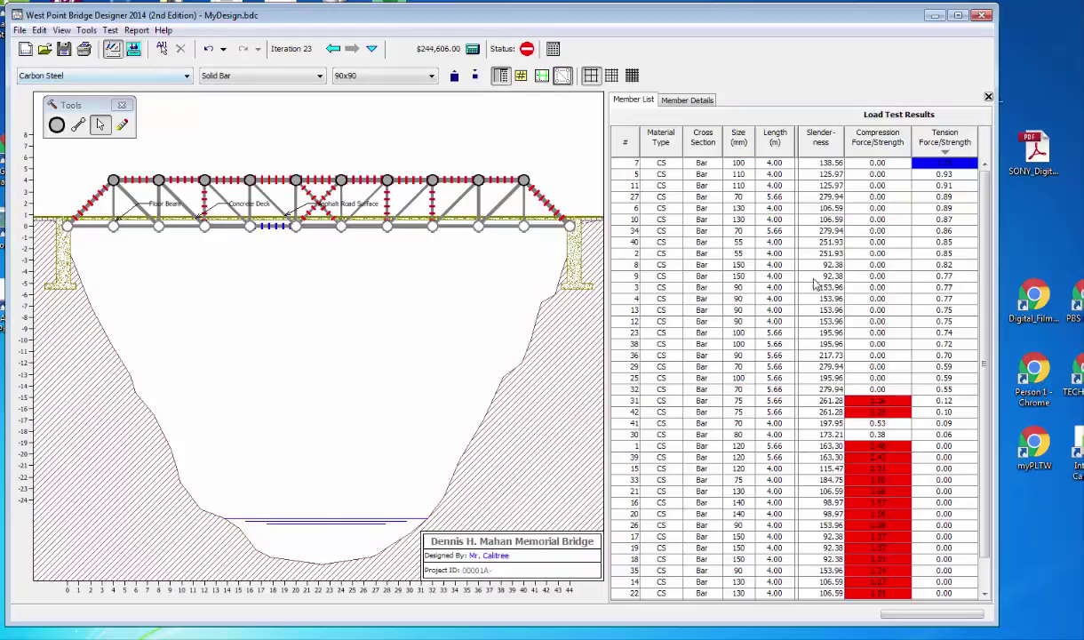
# Step: Sort by compression force/strength, enlarge all failing compression members one step, and retest
pyautogui.click(813, 277)
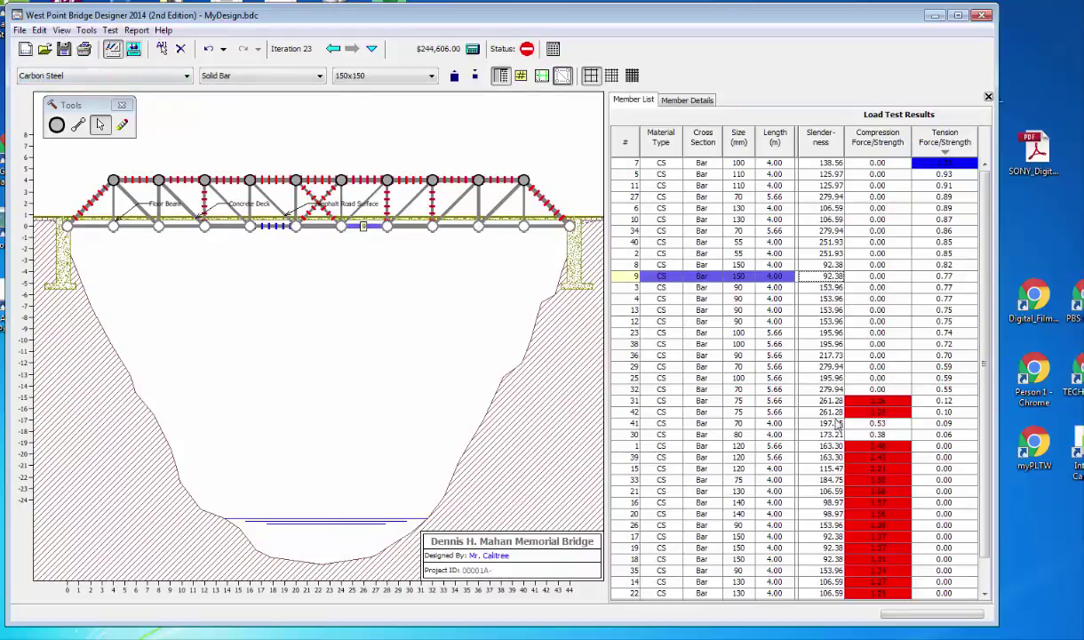
pyautogui.click(878, 142)
pyautogui.click(871, 144)
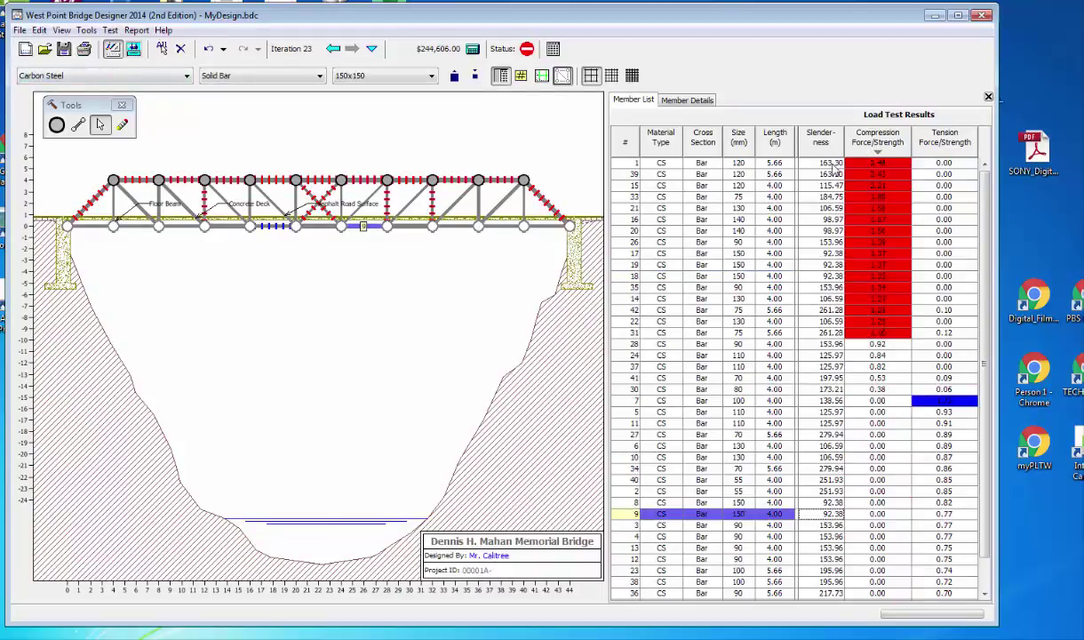
pyautogui.moveTo(834, 165); pyautogui.dragTo(834, 332)
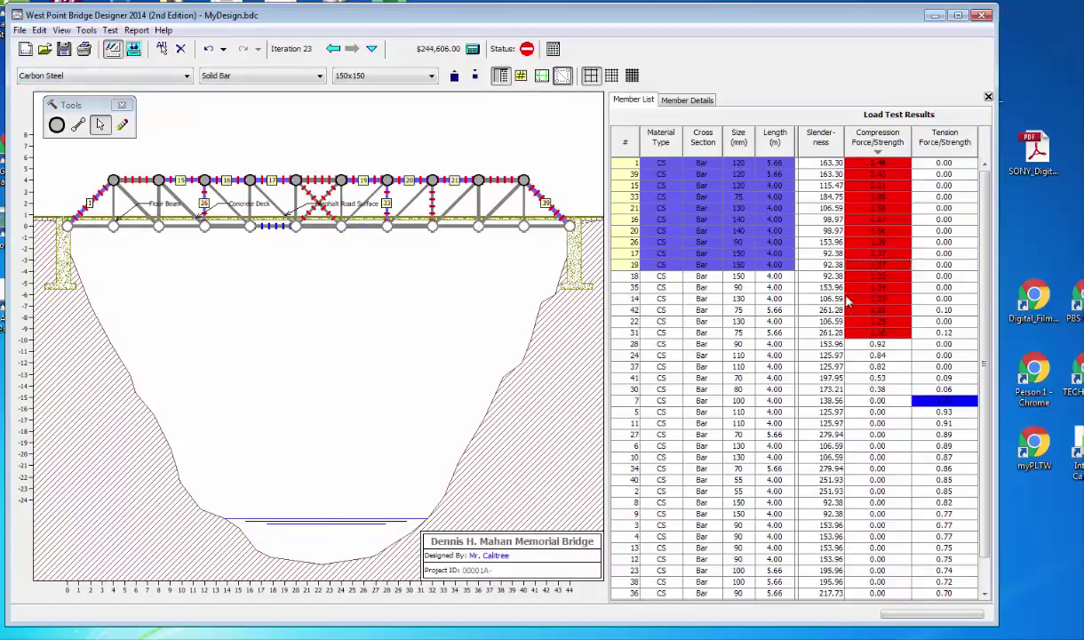
pyautogui.click(454, 77)
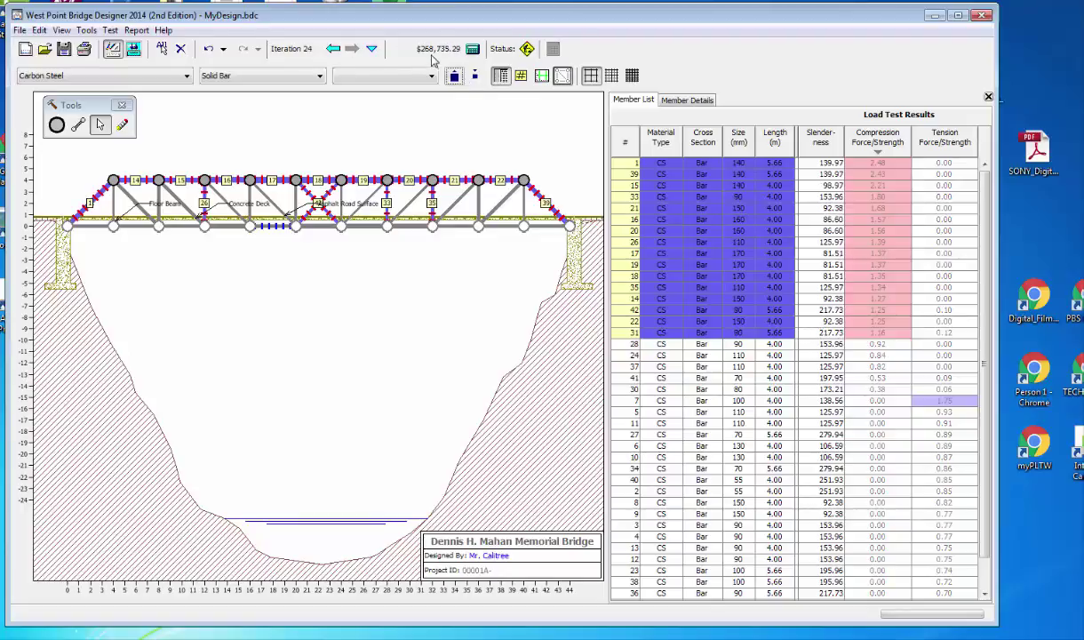
pyautogui.click(131, 49)
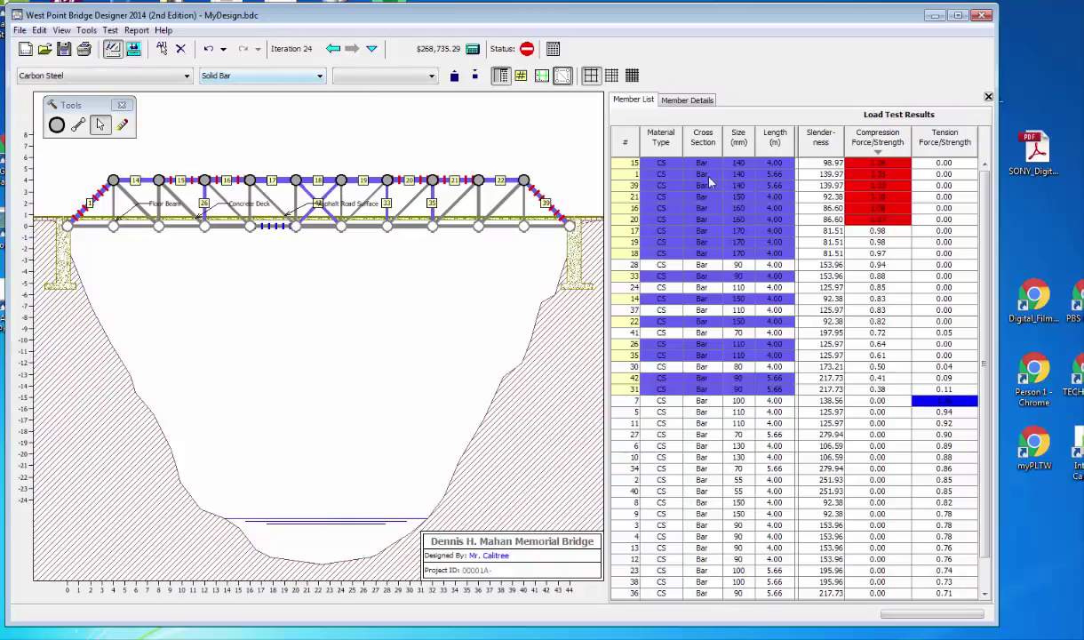
# Step: Enlarge the six members still failing in compression one size step and retest
pyautogui.moveTo(675, 174); pyautogui.dragTo(676, 185)
pyautogui.moveTo(841, 222); pyautogui.dragTo(800, 162)
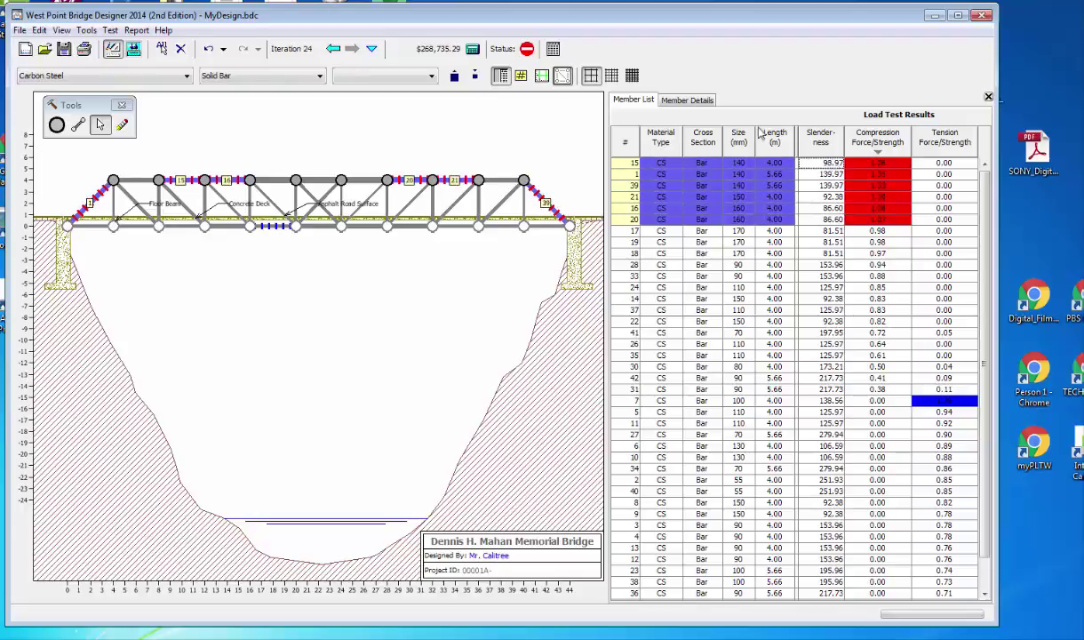
pyautogui.click(133, 50)
pyautogui.click(454, 76)
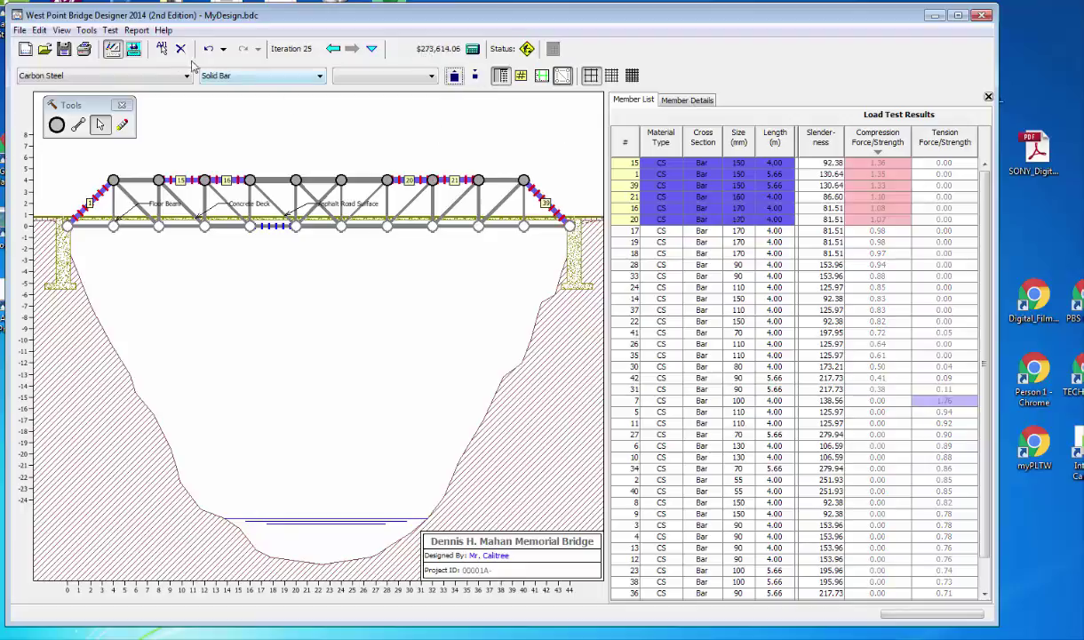
pyautogui.click(133, 50)
# Step: Enlarge members 15, 1 and 39 to 160 mm
pyautogui.click(844, 206)
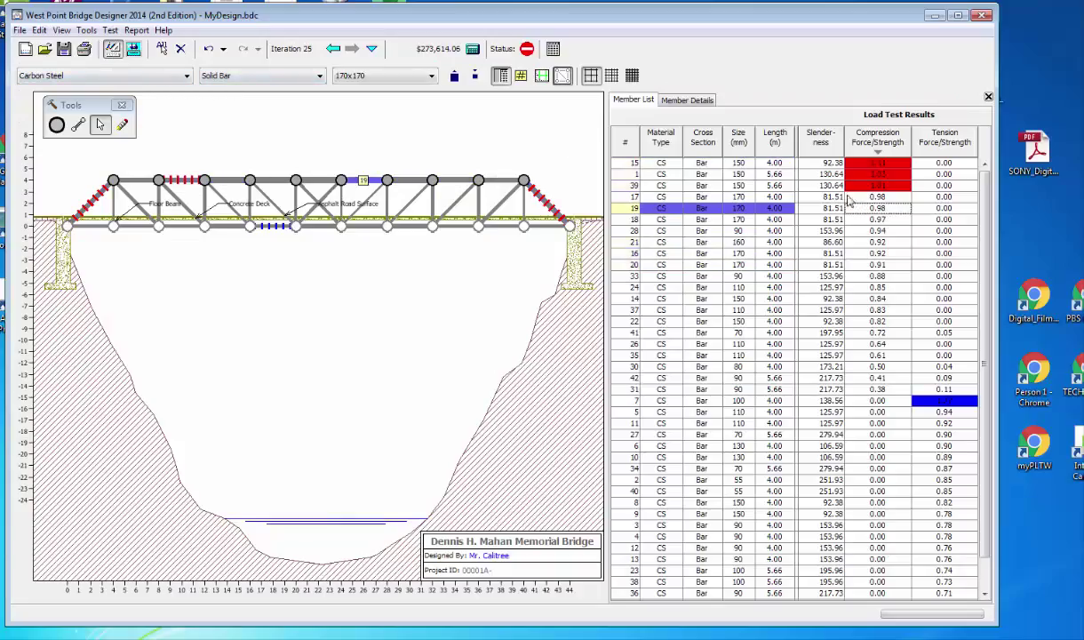
pyautogui.moveTo(797, 184); pyautogui.dragTo(796, 153)
pyautogui.click(134, 50)
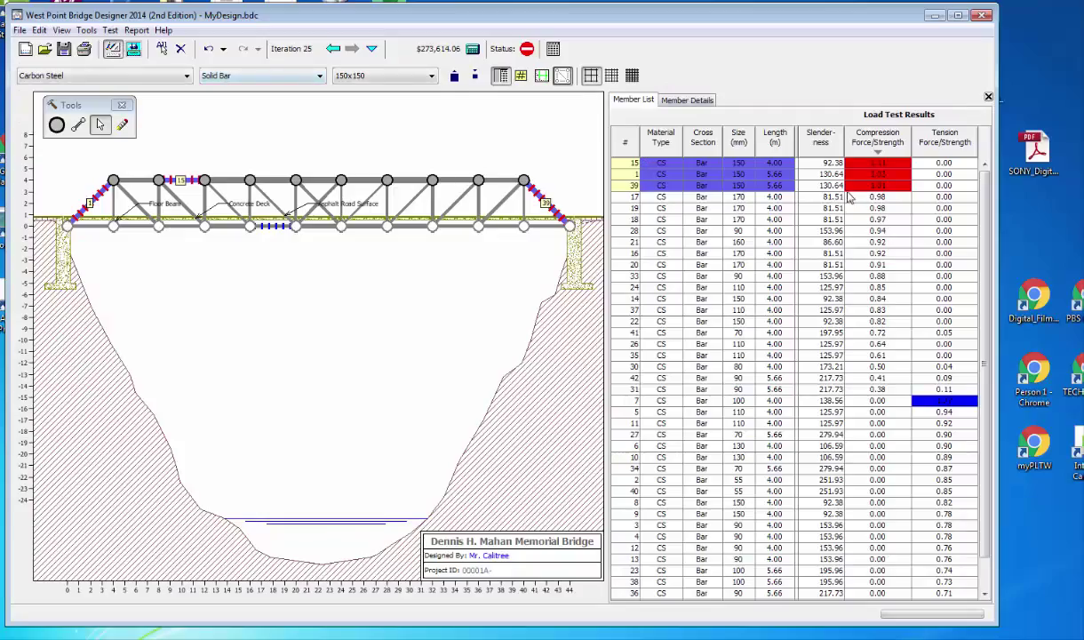
pyautogui.moveTo(848, 185); pyautogui.dragTo(837, 167)
pyautogui.click(454, 76)
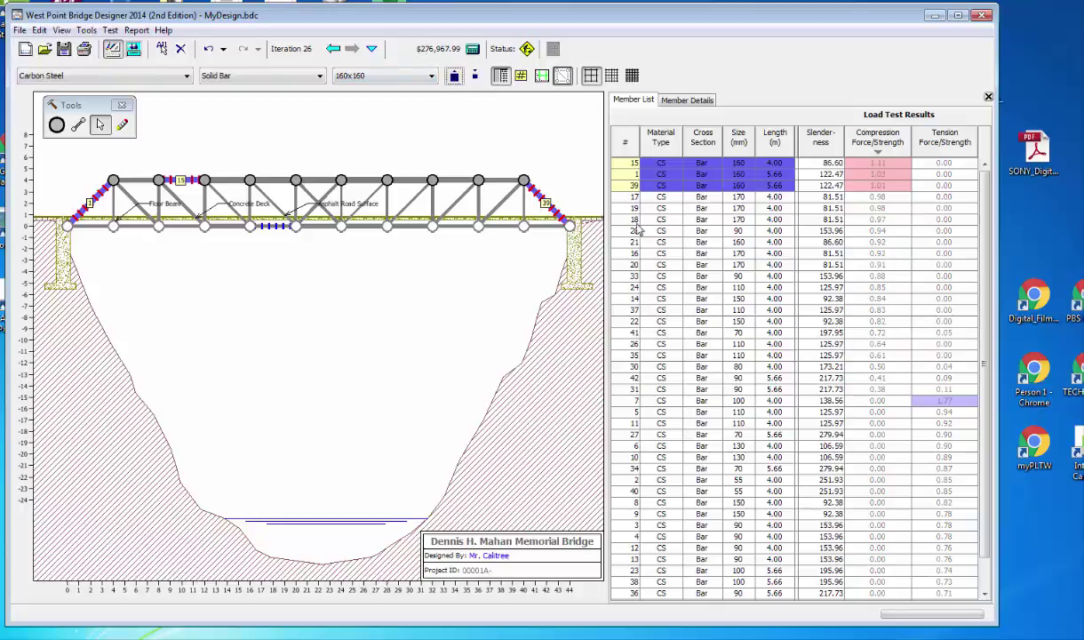
# Step: Enlarge tension member 7 two size steps, rerunning the load test after each
pyautogui.click(857, 401)
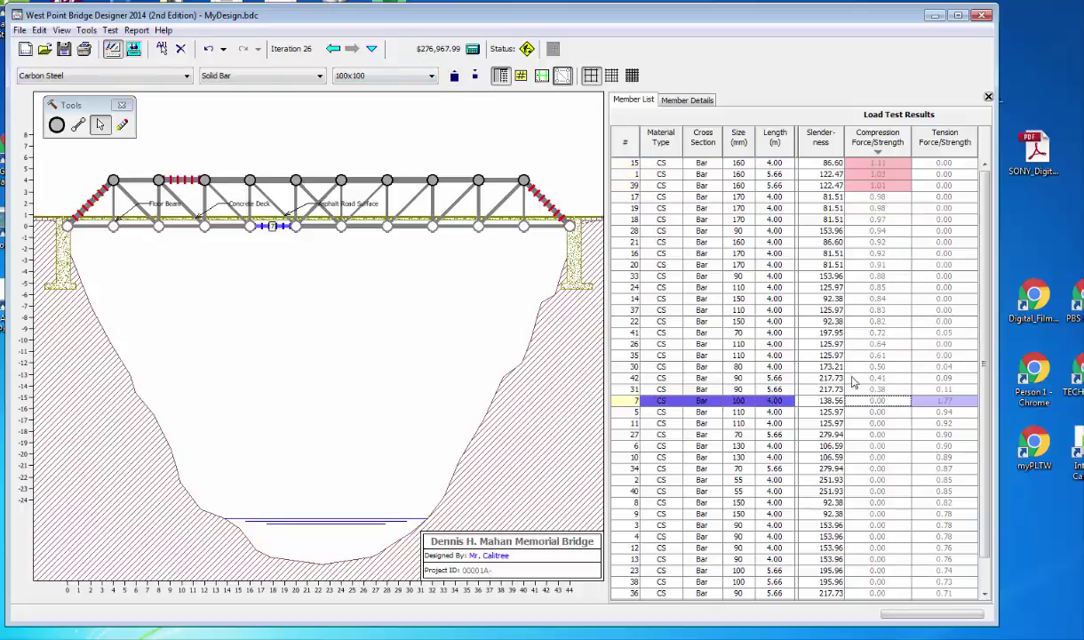
pyautogui.click(454, 77)
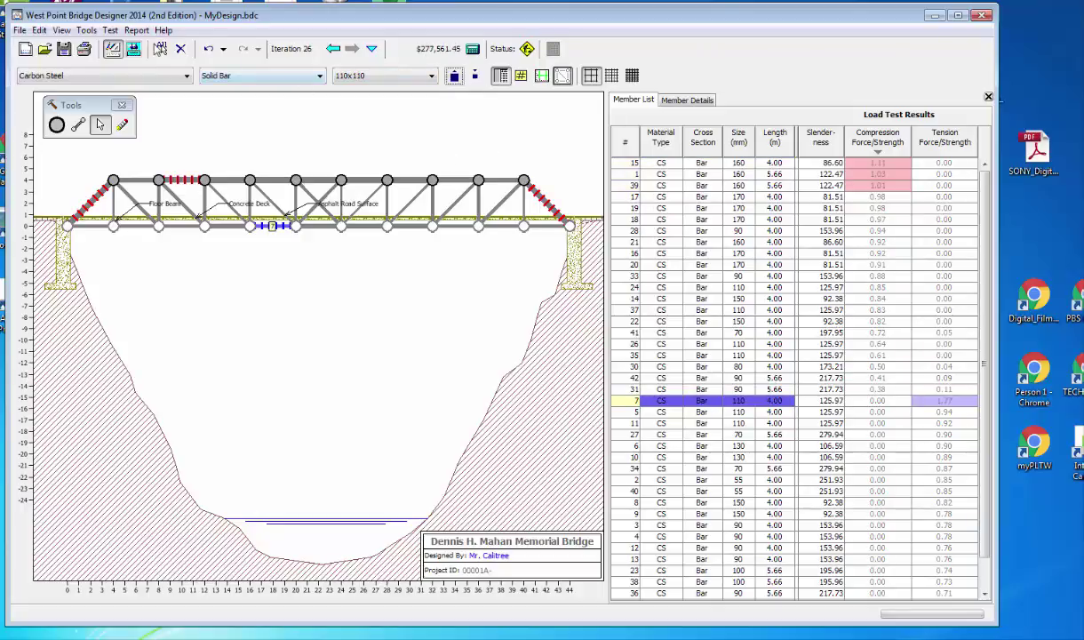
pyautogui.click(134, 49)
pyautogui.click(819, 378)
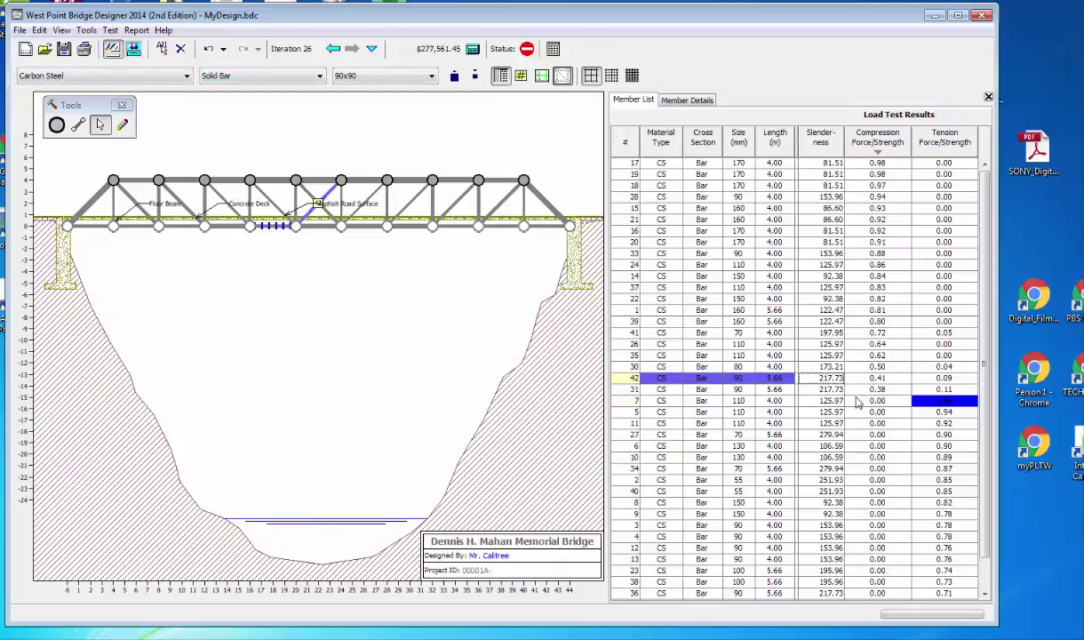
pyautogui.click(858, 400)
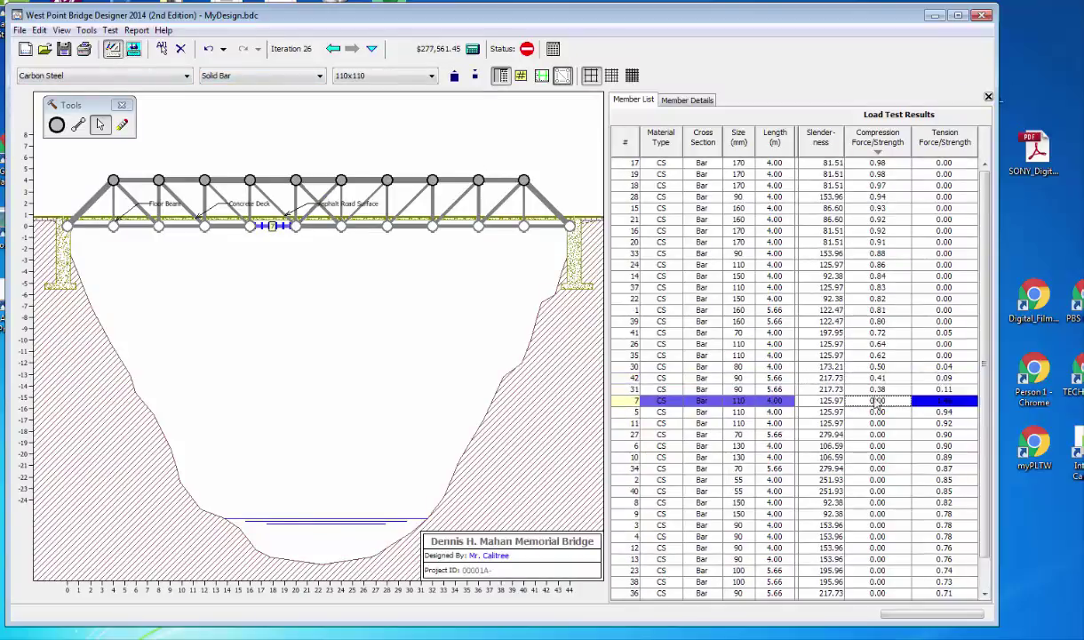
pyautogui.hotkey('ctrl', 'Up')
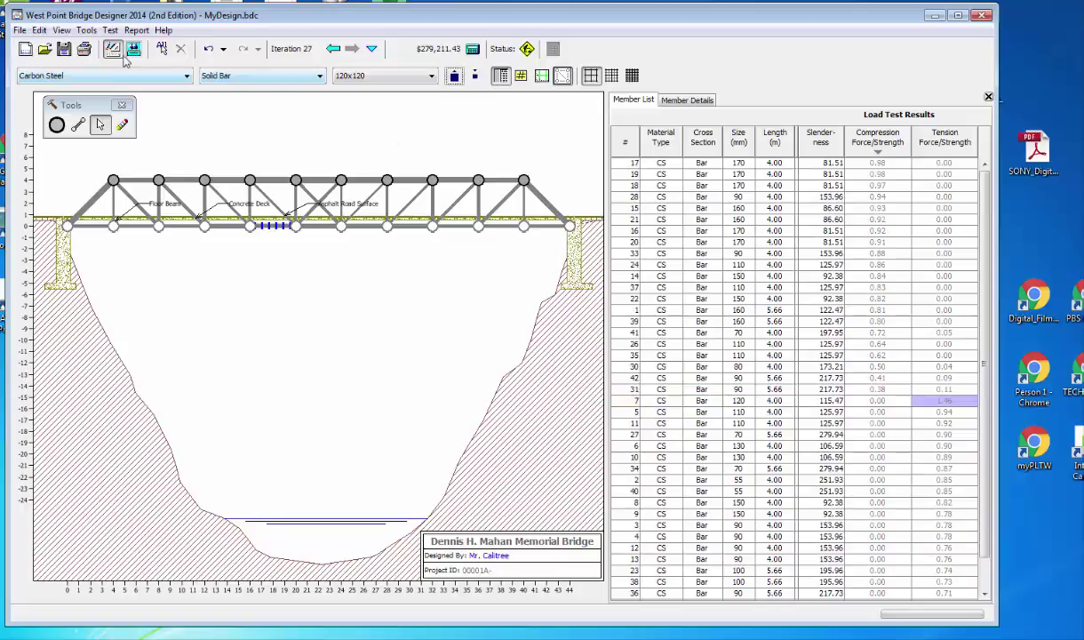
pyautogui.click(128, 53)
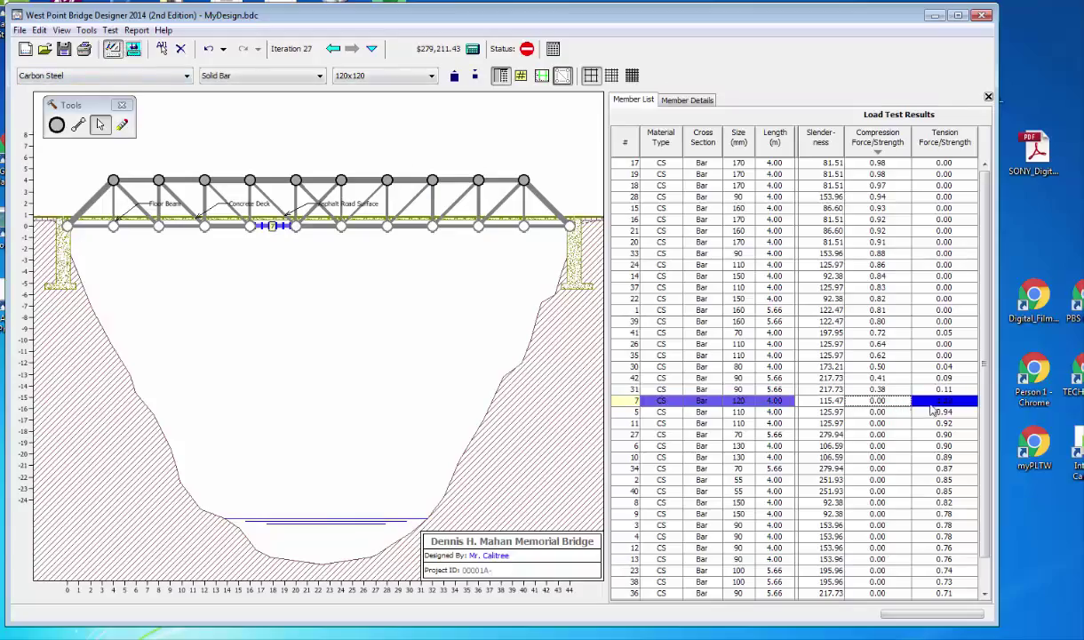
# Step: Bring member 7 up to 140 mm until the load test passes at $280,680.95
pyautogui.click(454, 76)
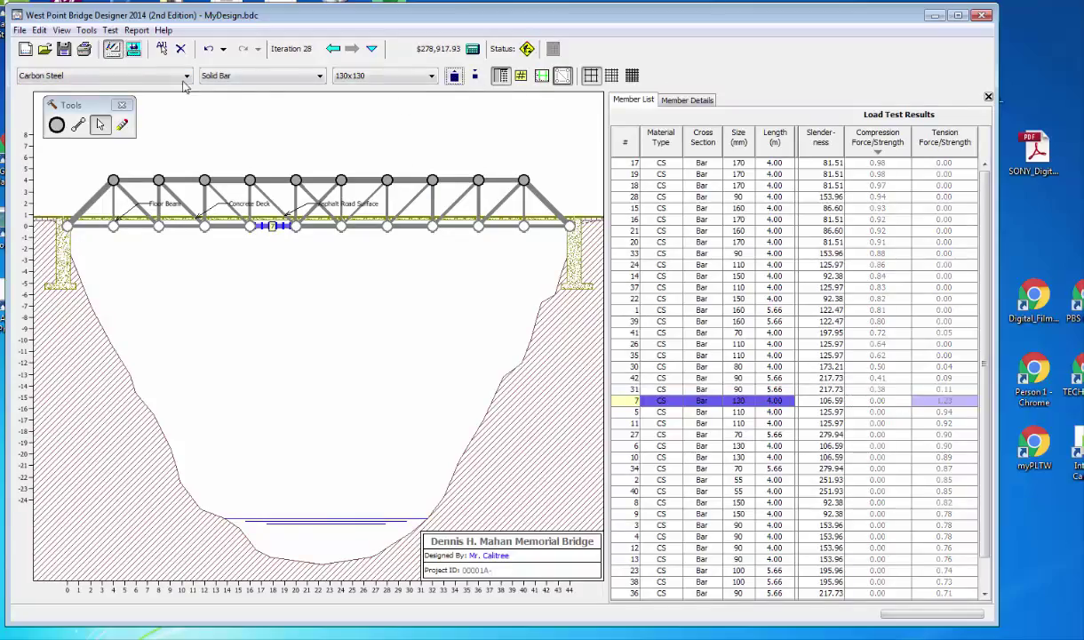
pyautogui.click(132, 51)
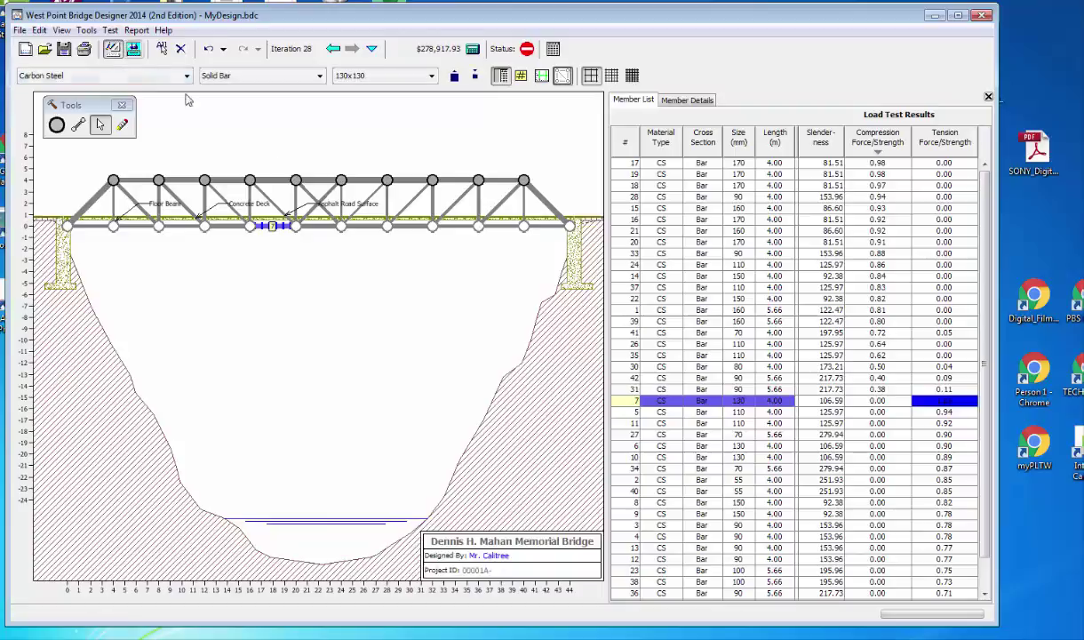
pyautogui.click(822, 400)
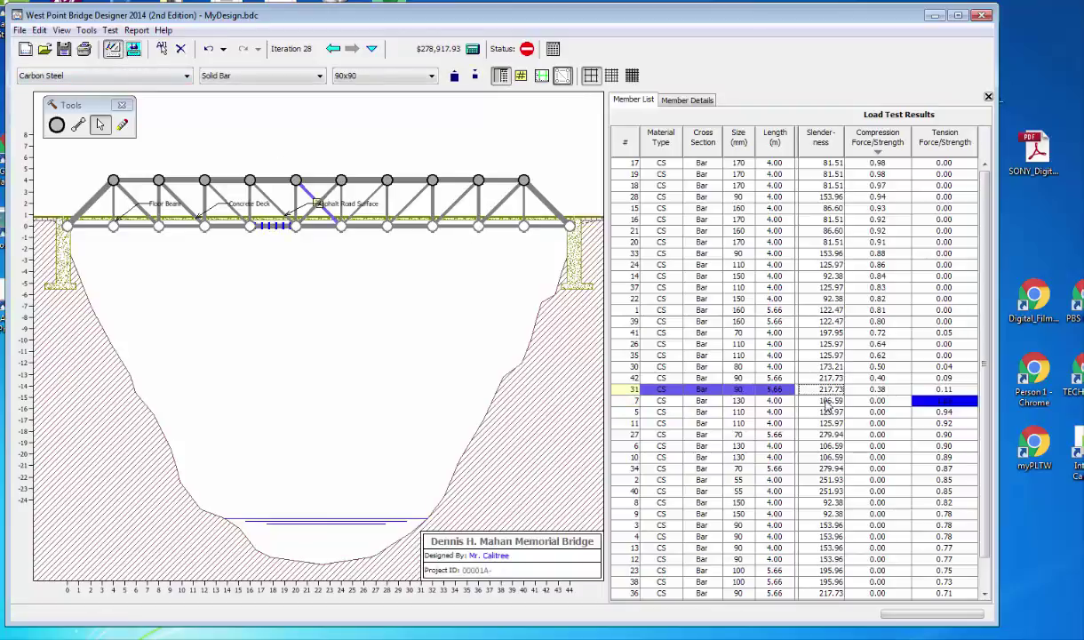
pyautogui.click(454, 75)
pyautogui.click(124, 51)
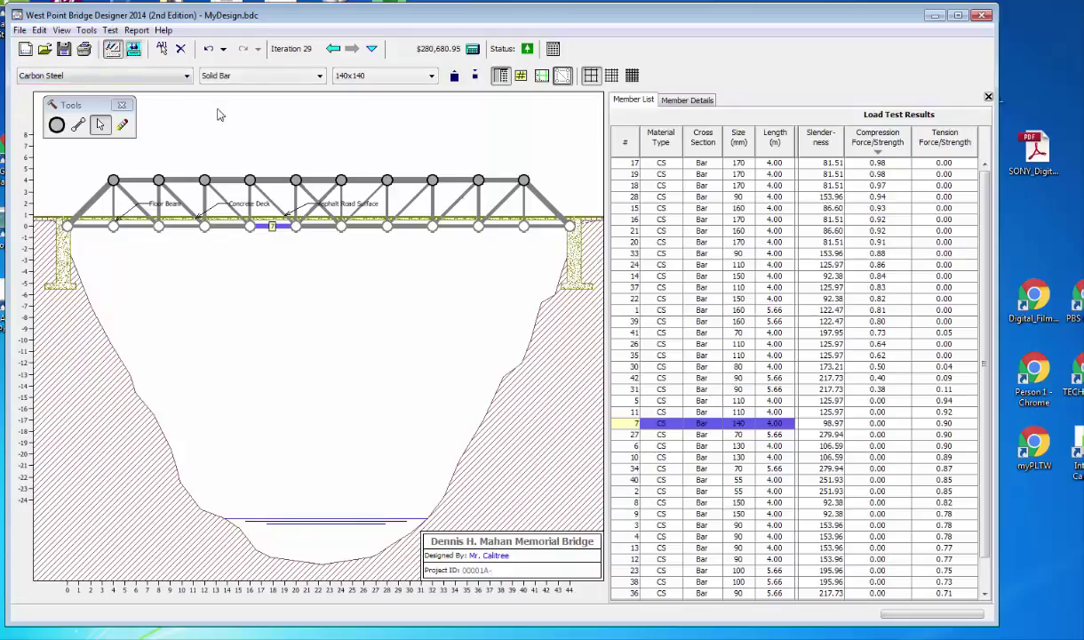
pyautogui.scroll(-1, 704, 283)
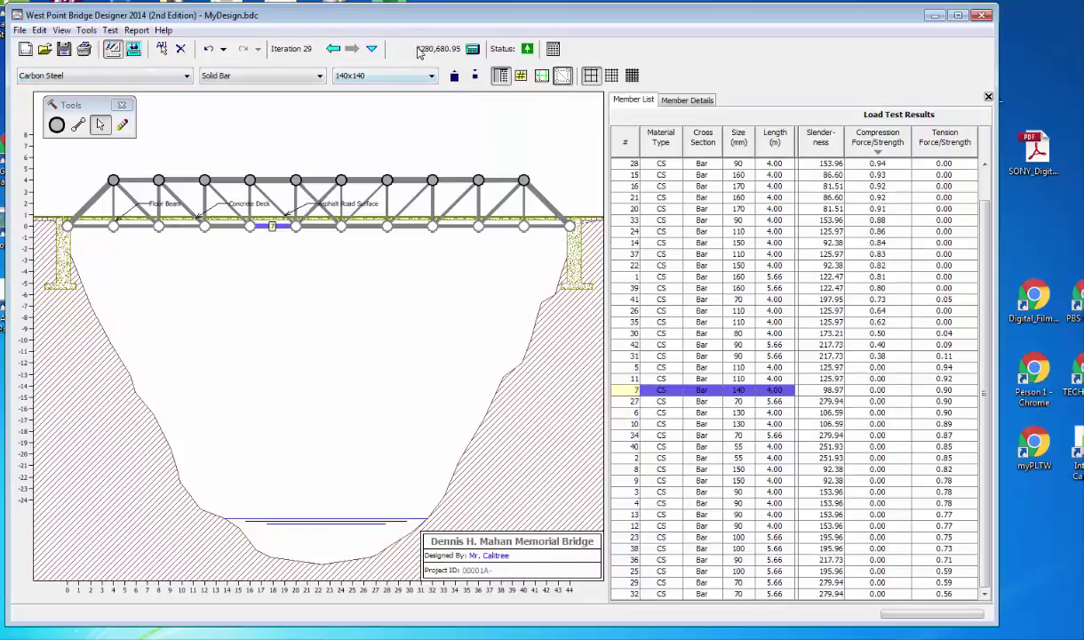
pyautogui.scroll(1, 837, 355)
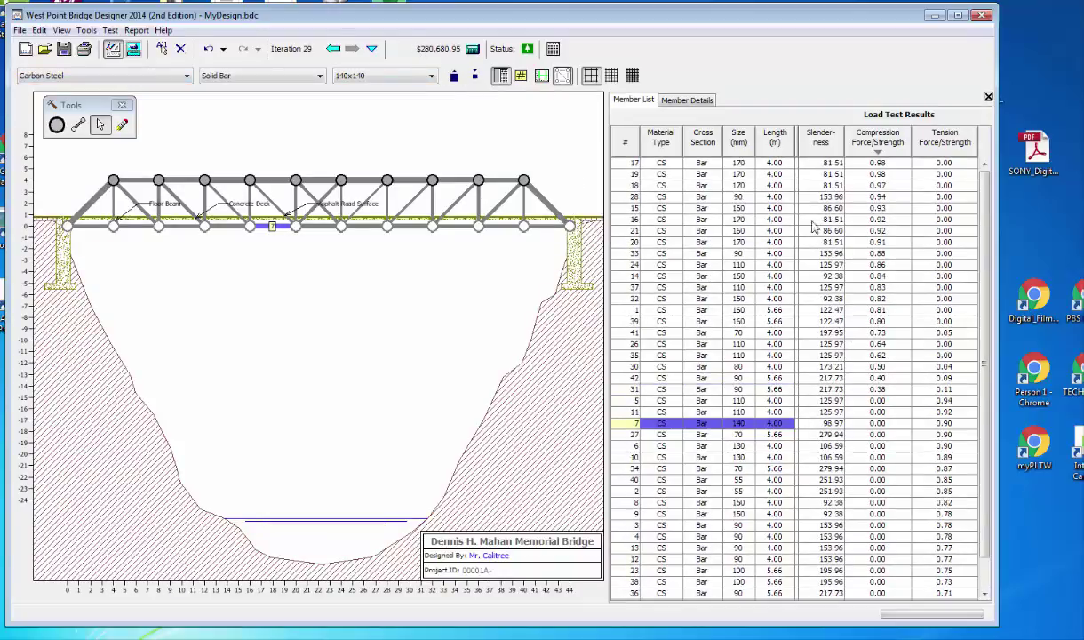
pyautogui.click(133, 49)
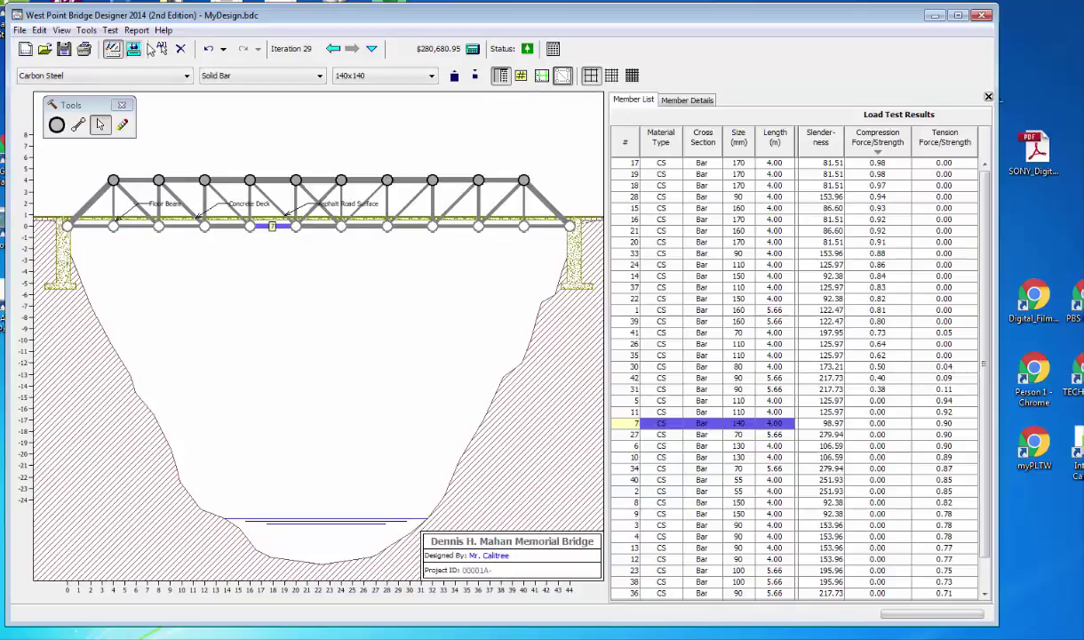
pyautogui.click(113, 49)
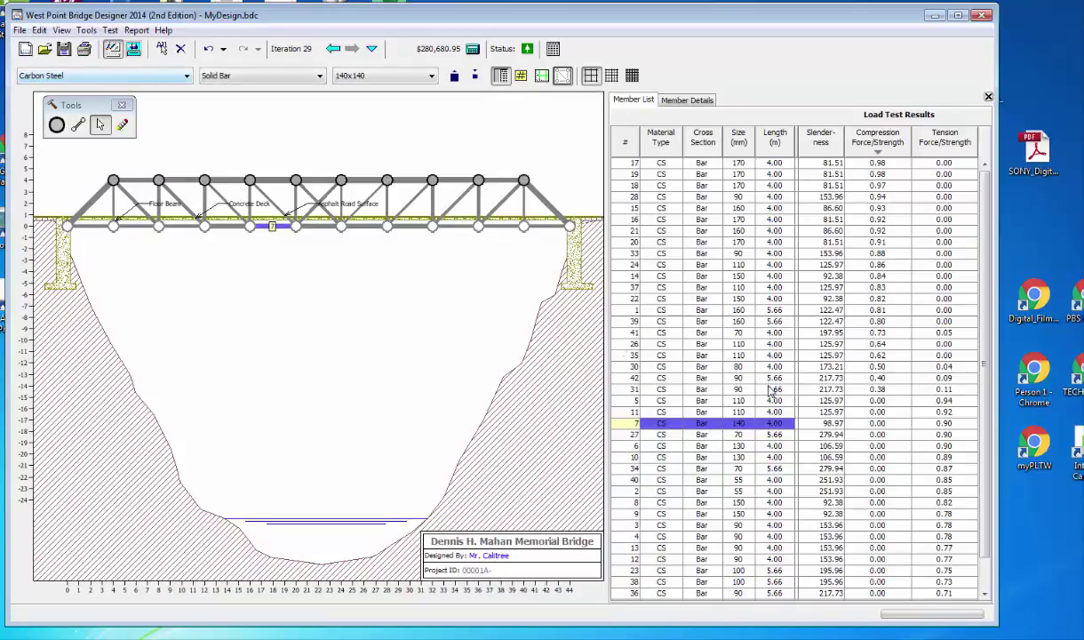
pyautogui.scroll(-1, 775, 398)
pyautogui.scroll(1, 775, 398)
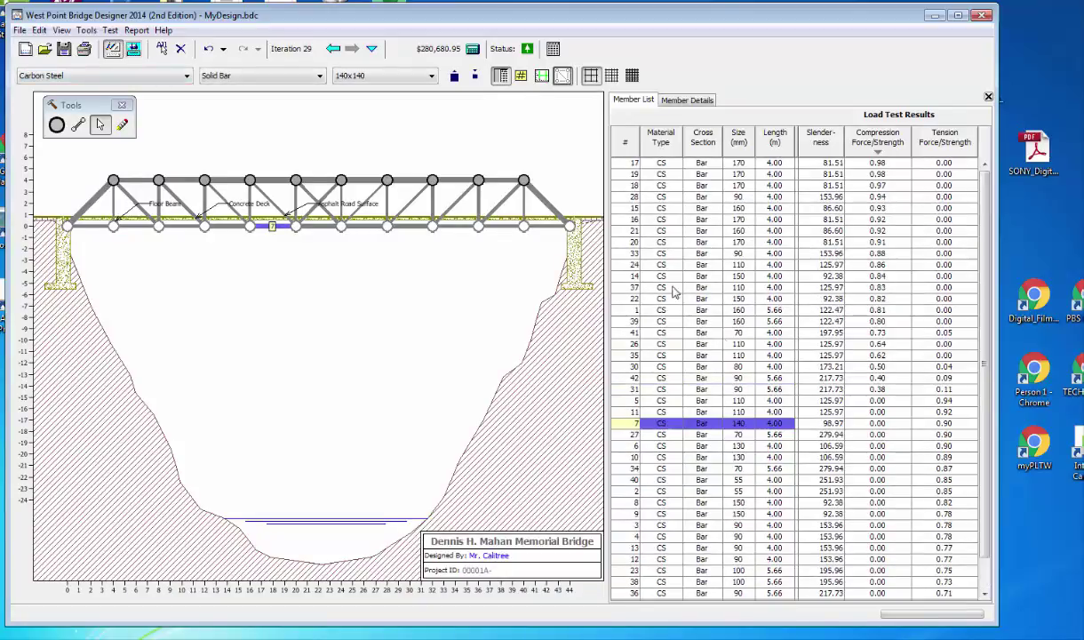
pyautogui.click(132, 50)
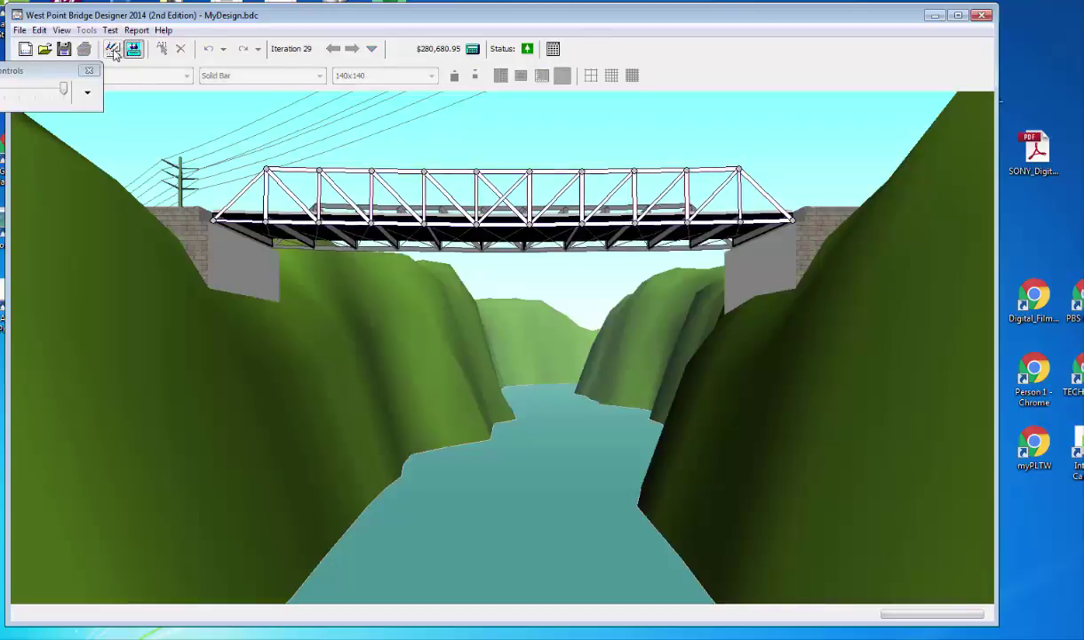
pyautogui.click(113, 51)
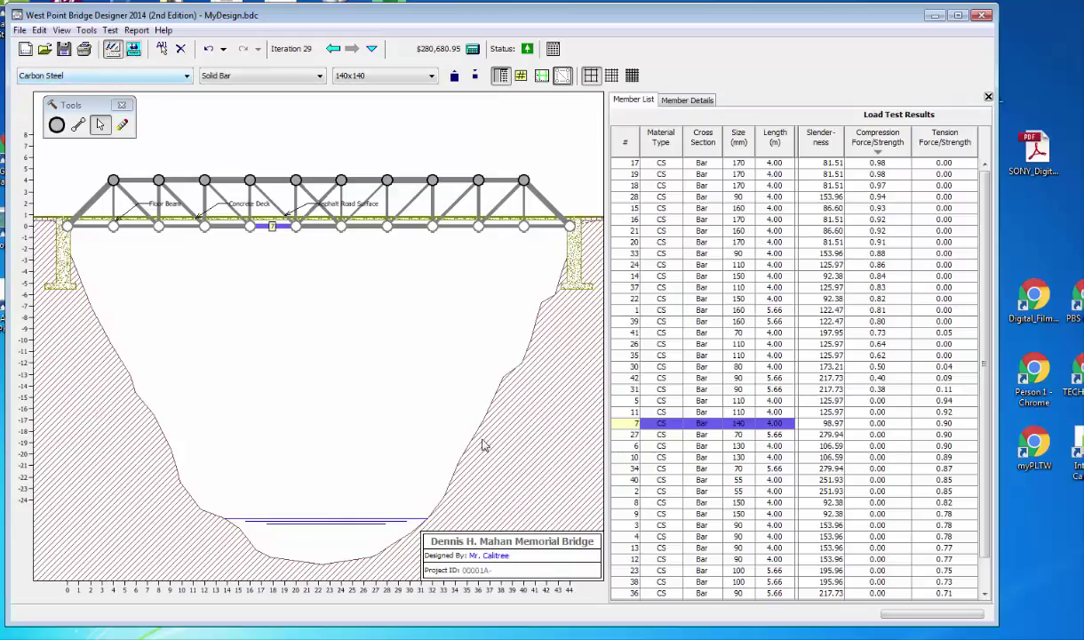